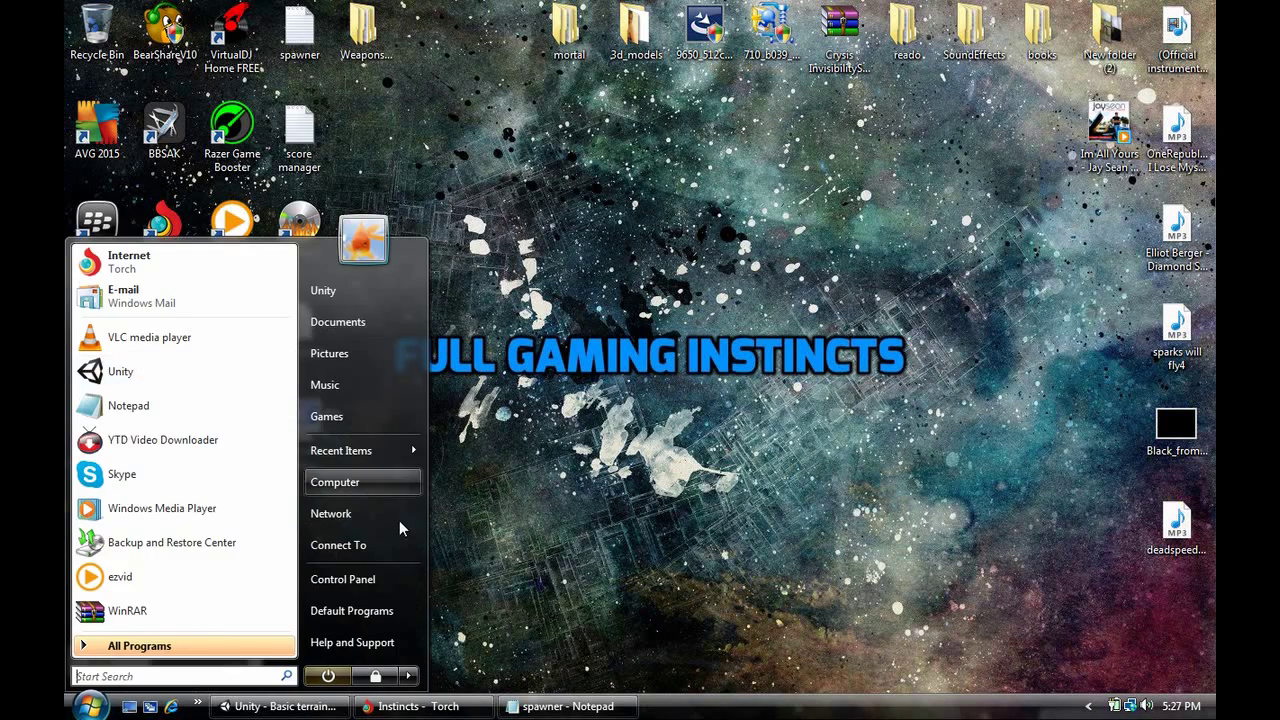
pyautogui.click(523, 534)
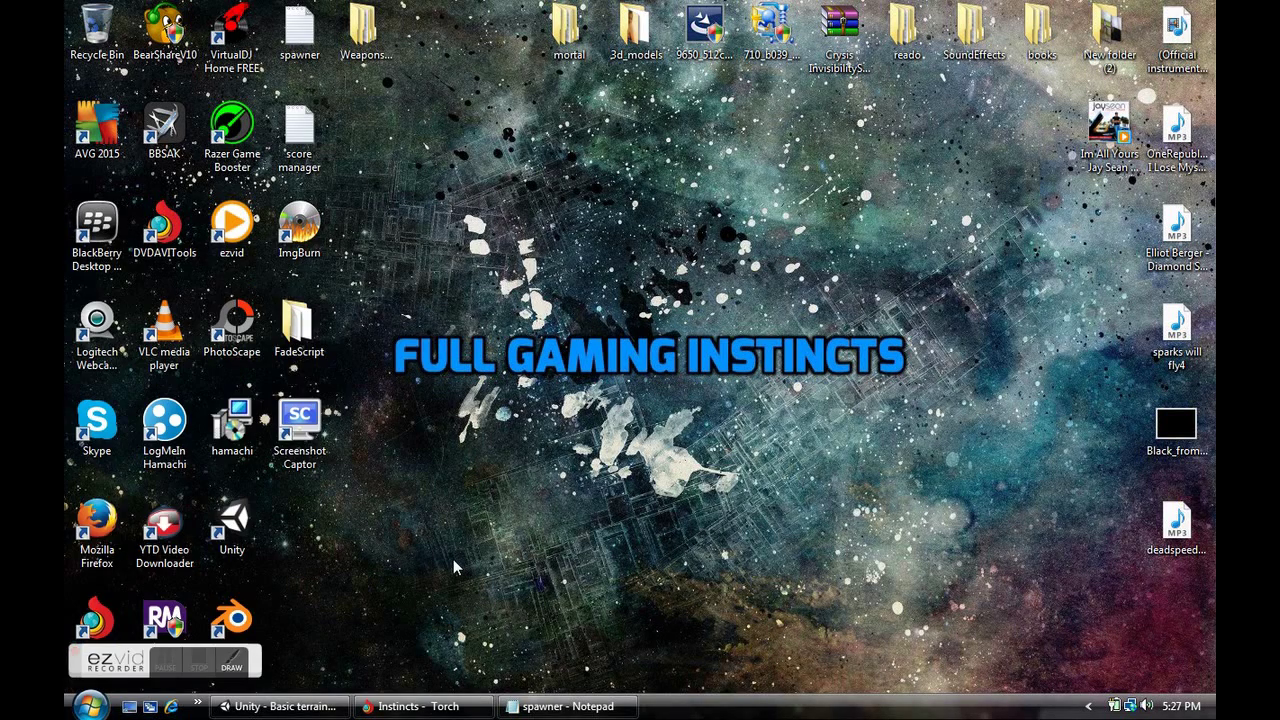
pyautogui.click(213, 665)
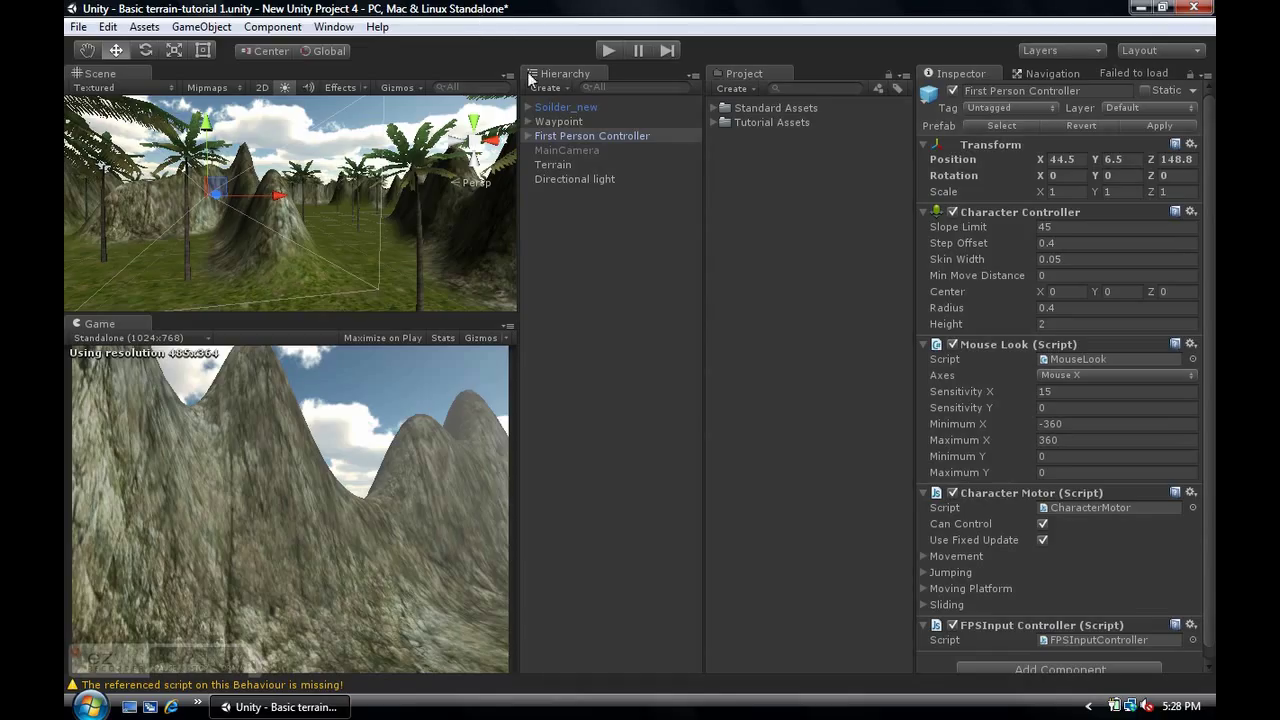
# - Examine the terrain's mountains and palm trees from an elevated view in the scene
pyautogui.click(732, 121)
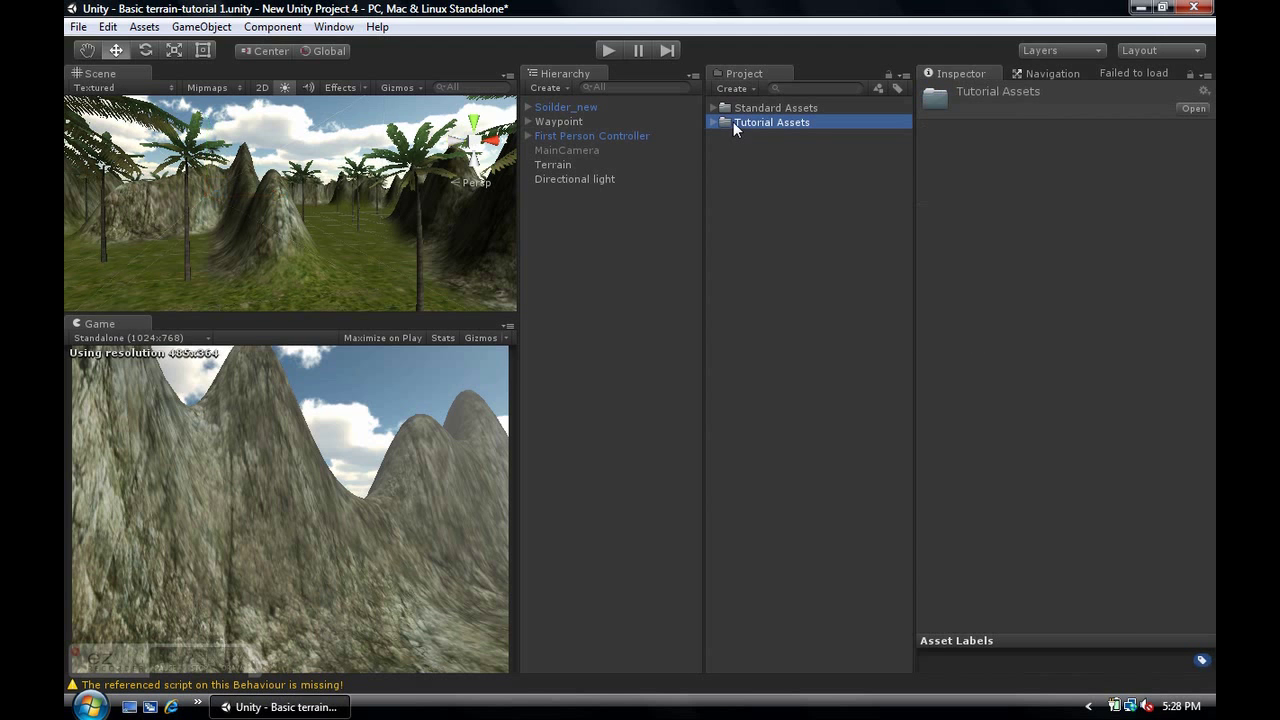
pyautogui.moveTo(311, 262); pyautogui.dragTo(307, 243, button='right')
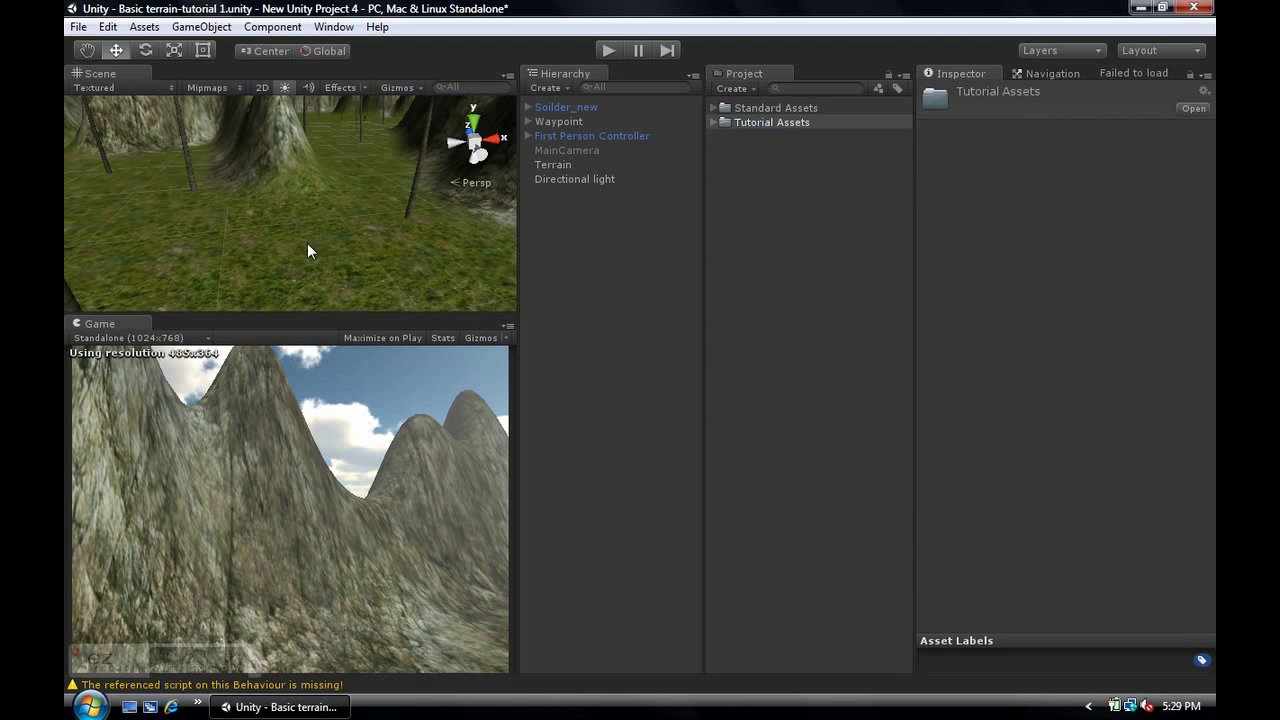
pyautogui.scroll(-5, 315, 193)
pyautogui.scroll(3, 315, 194)
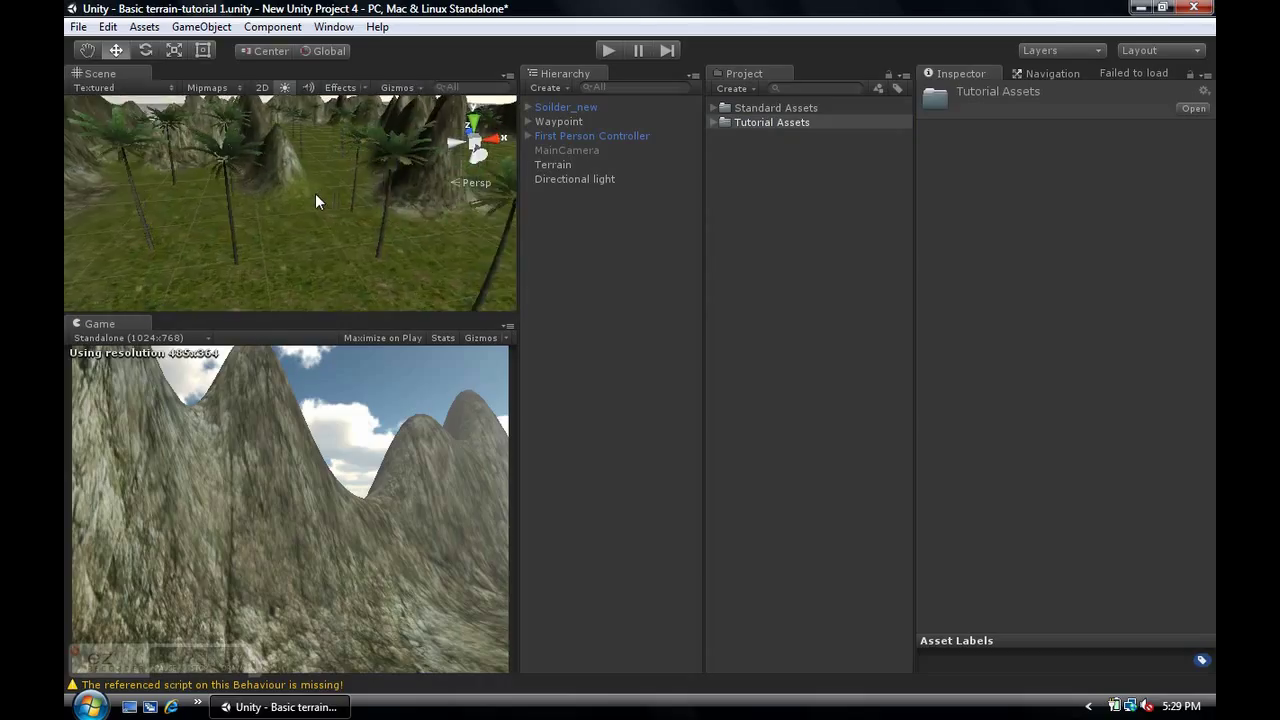
pyautogui.moveTo(315, 194); pyautogui.dragTo(303, 297, button='middle')
pyautogui.scroll(-3, 307, 239)
pyautogui.keyDown('alt'); pyautogui.moveTo(307, 239); pyautogui.dragTo(340, 345); pyautogui.keyUp('alt')
pyautogui.keyDown('alt'); pyautogui.moveTo(341, 292); pyautogui.dragTo(350, 289); pyautogui.keyUp('alt')
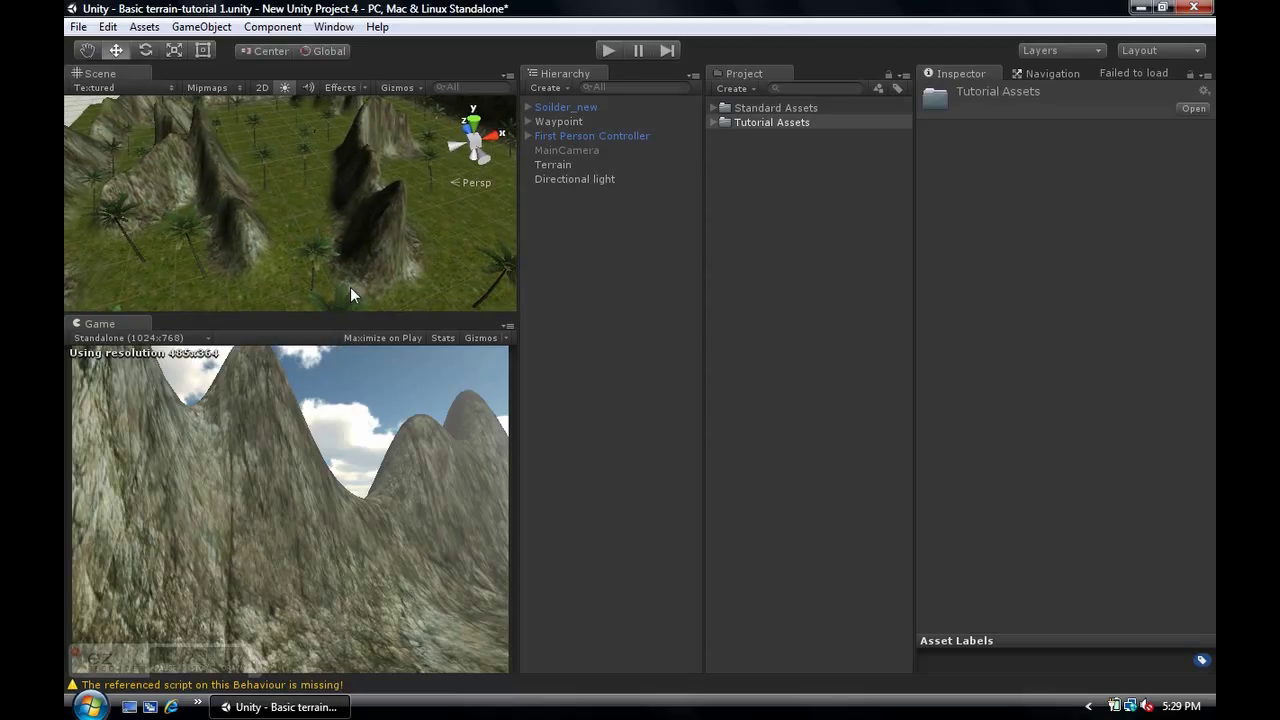
# - Look through the Enemy, post and Scene subfolders of Tutorial Assets
pyautogui.click(713, 122)
pyautogui.click(726, 137)
pyautogui.click(726, 137)
pyautogui.click(725, 150)
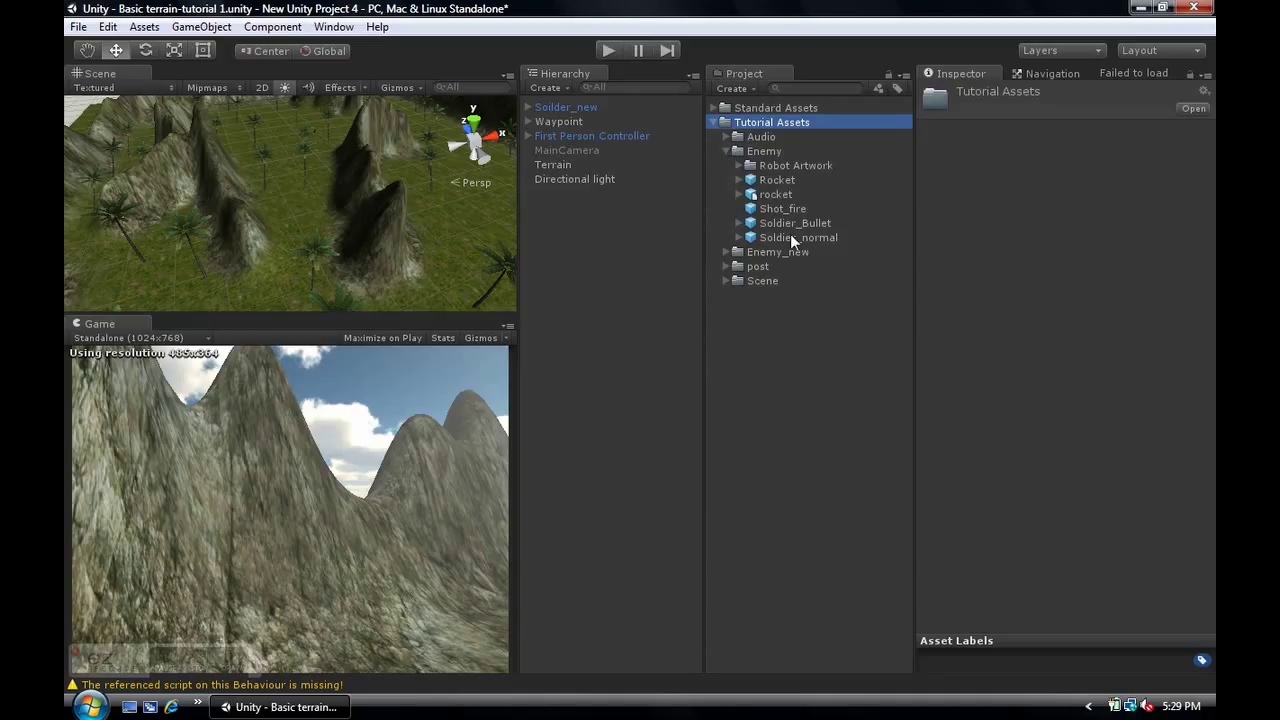
pyautogui.click(726, 151)
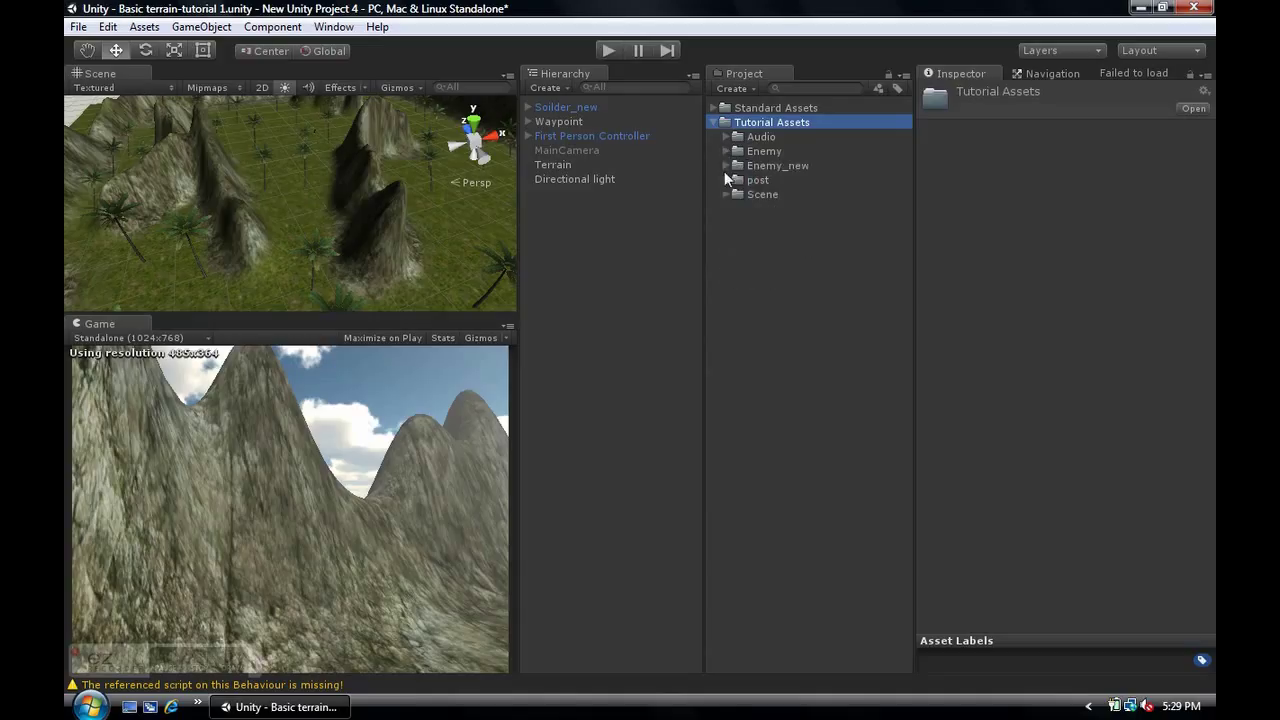
pyautogui.click(725, 180)
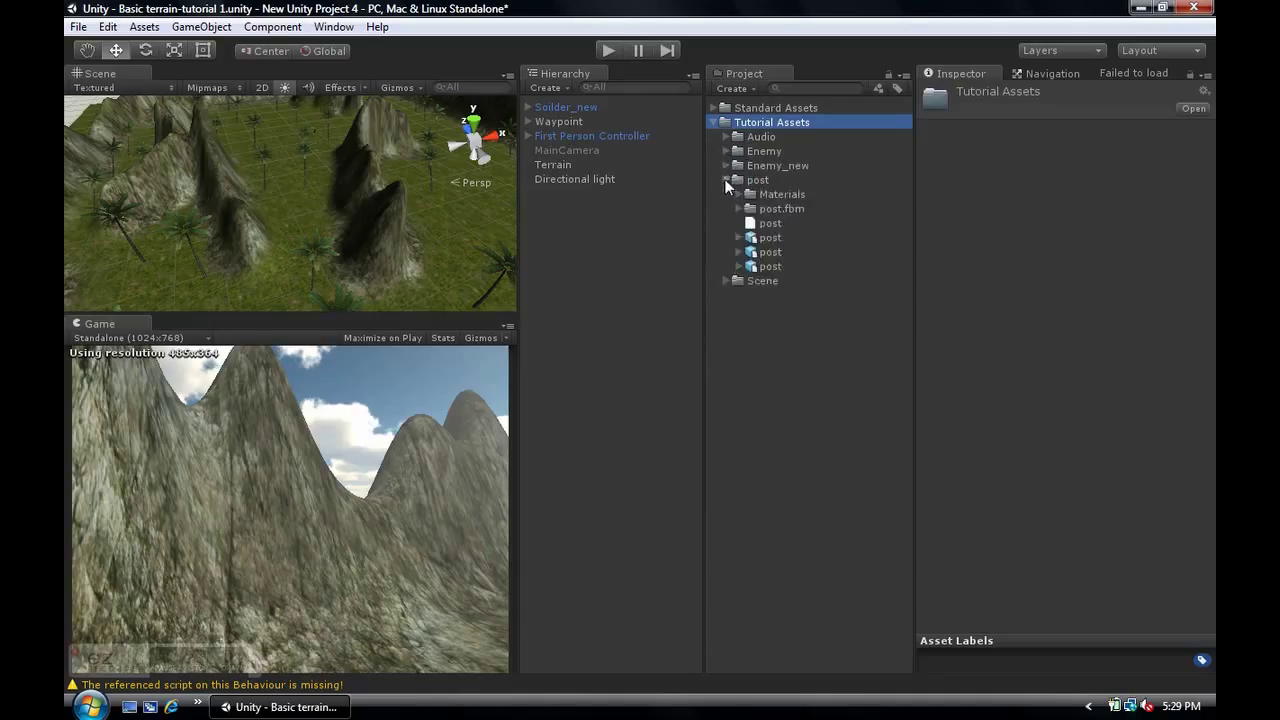
pyautogui.click(725, 180)
pyautogui.click(726, 194)
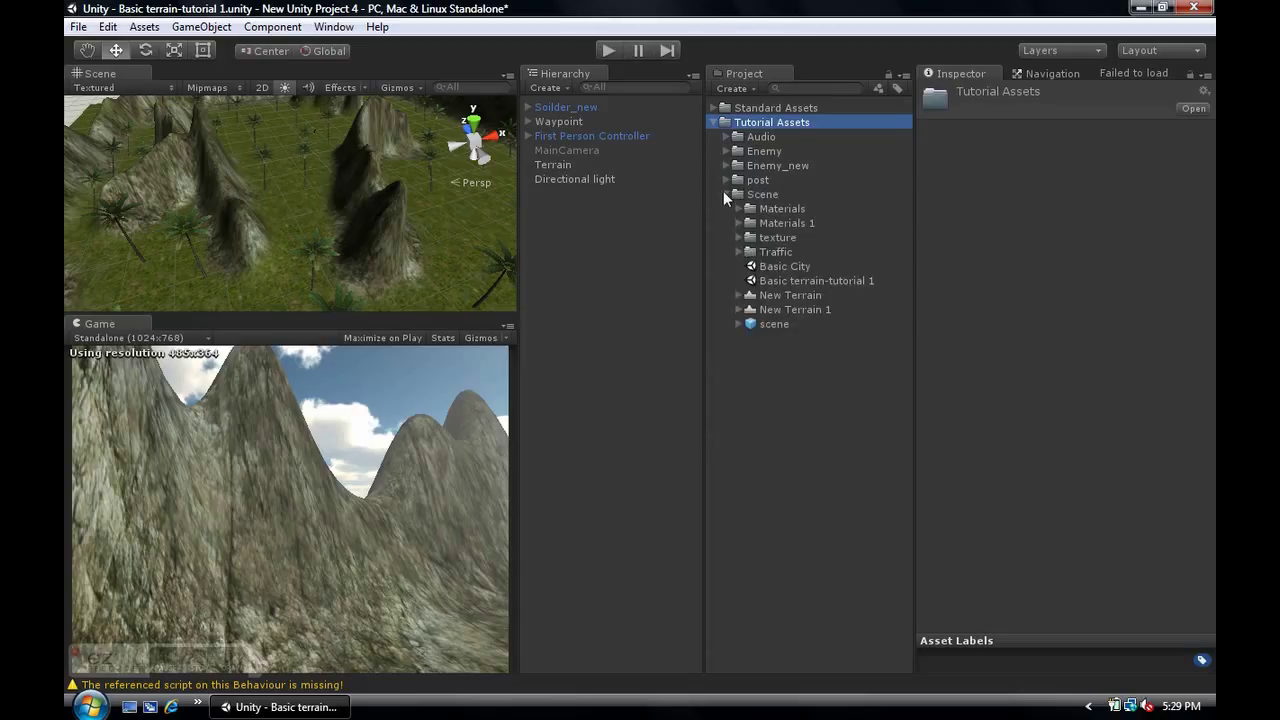
pyautogui.click(727, 193)
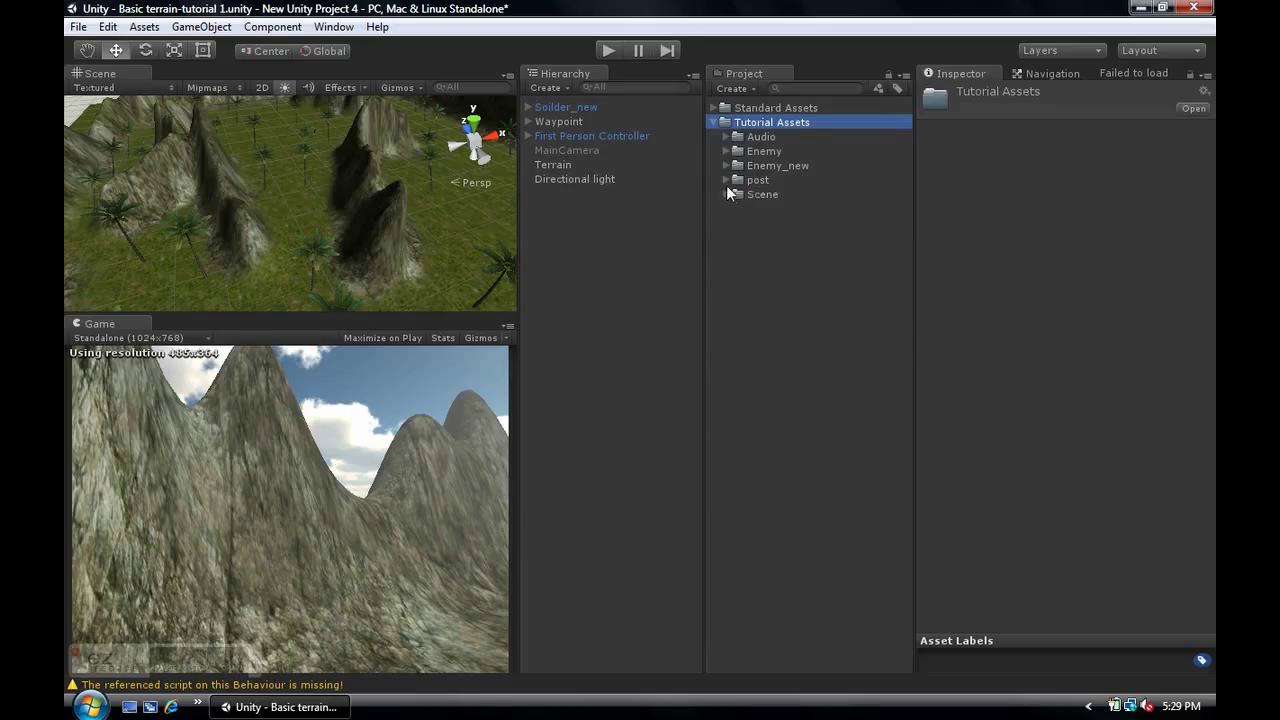
pyautogui.click(714, 122)
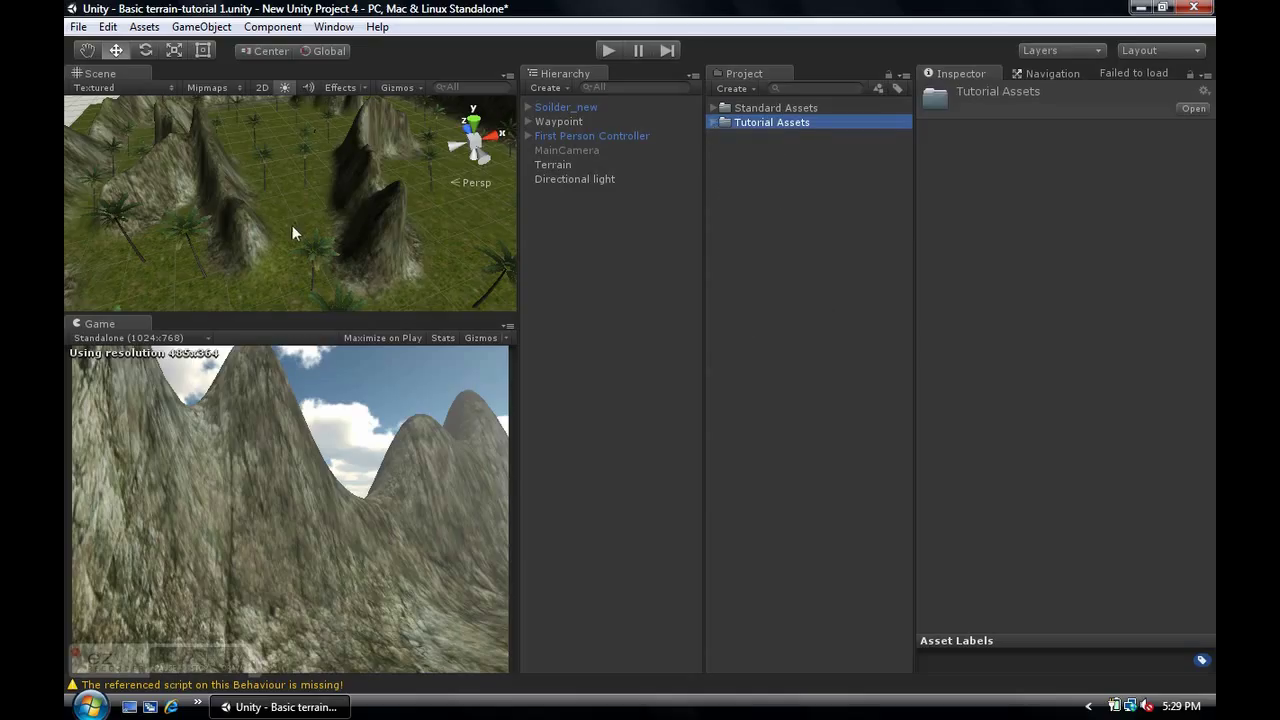
# - Examine the contents of the Scene, Enemy and Enemy_new folders in Tutorial Assets, including the soldier and waypoint prefabs
pyautogui.moveTo(292, 225)
pyautogui.keyDown('alt'); pyautogui.mouseDown()
pyautogui.moveTo(327, 175)
pyautogui.moveTo(264, 196)
pyautogui.moveTo(276, 209)
pyautogui.mouseUp(); pyautogui.keyUp('alt')
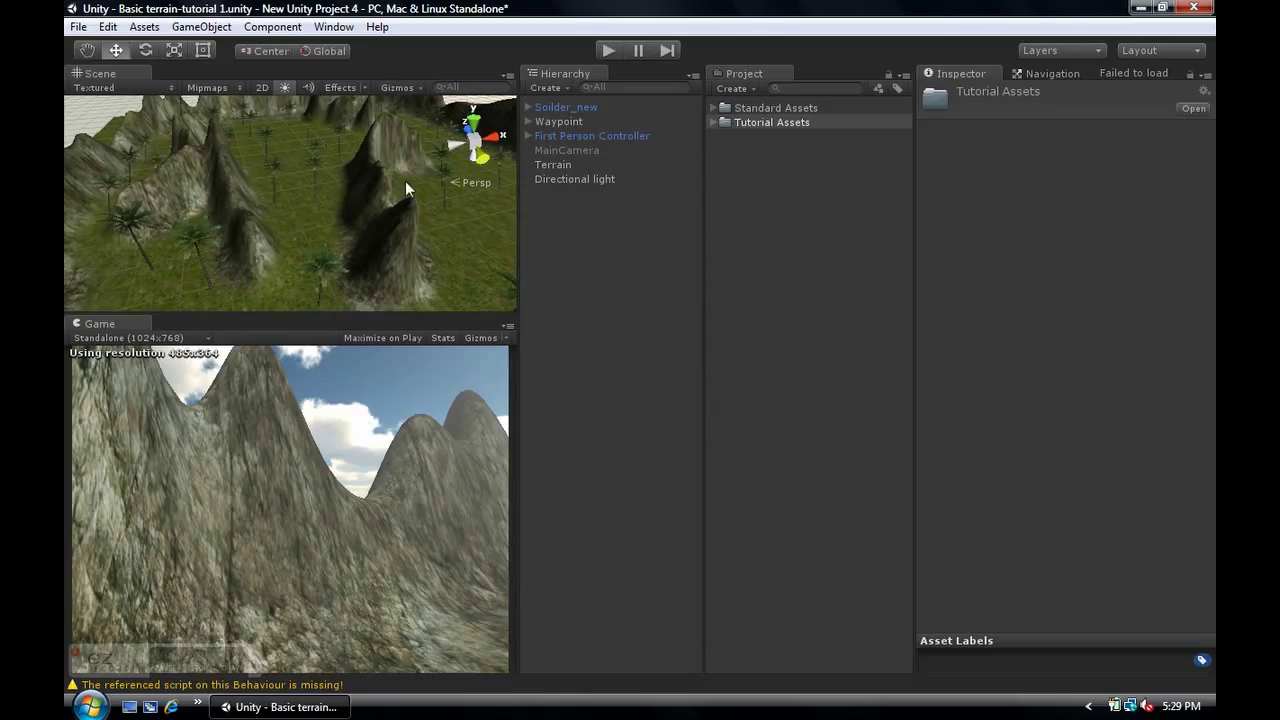
pyautogui.keyDown('alt'); pyautogui.moveTo(405, 183); pyautogui.dragTo(355, 200); pyautogui.keyUp('alt')
pyautogui.click(712, 121)
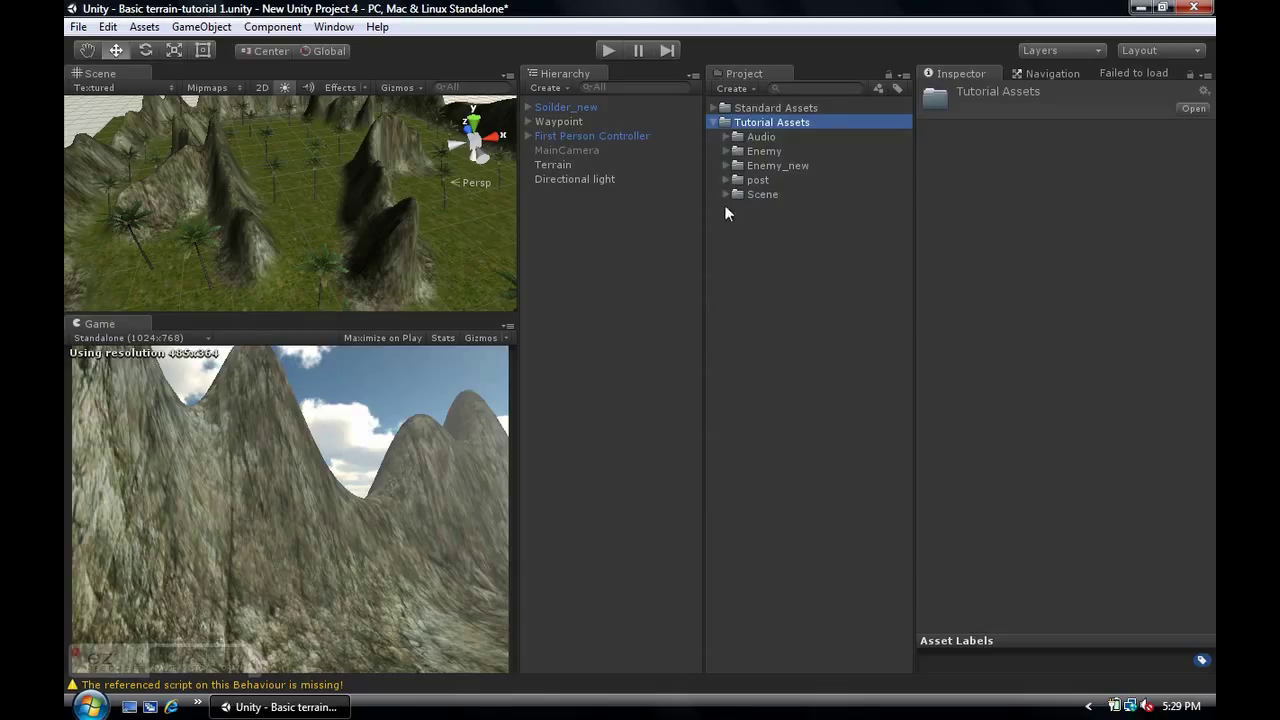
pyautogui.click(726, 195)
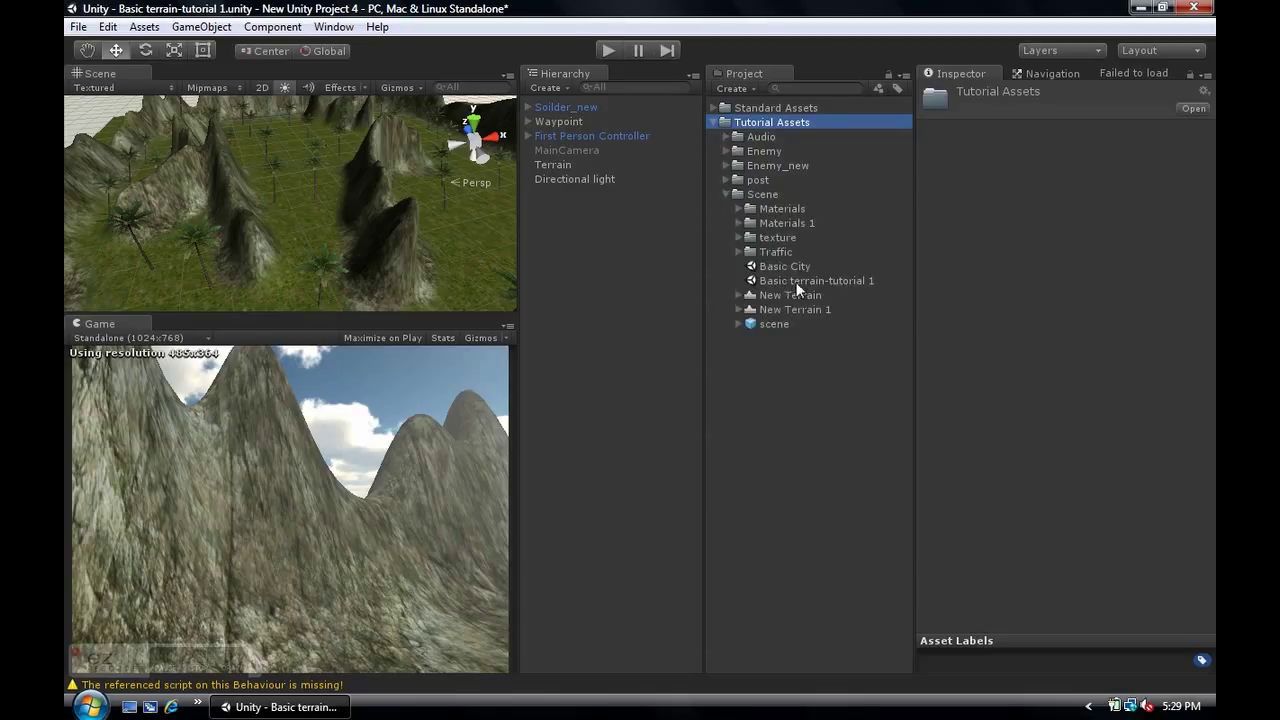
pyautogui.click(726, 195)
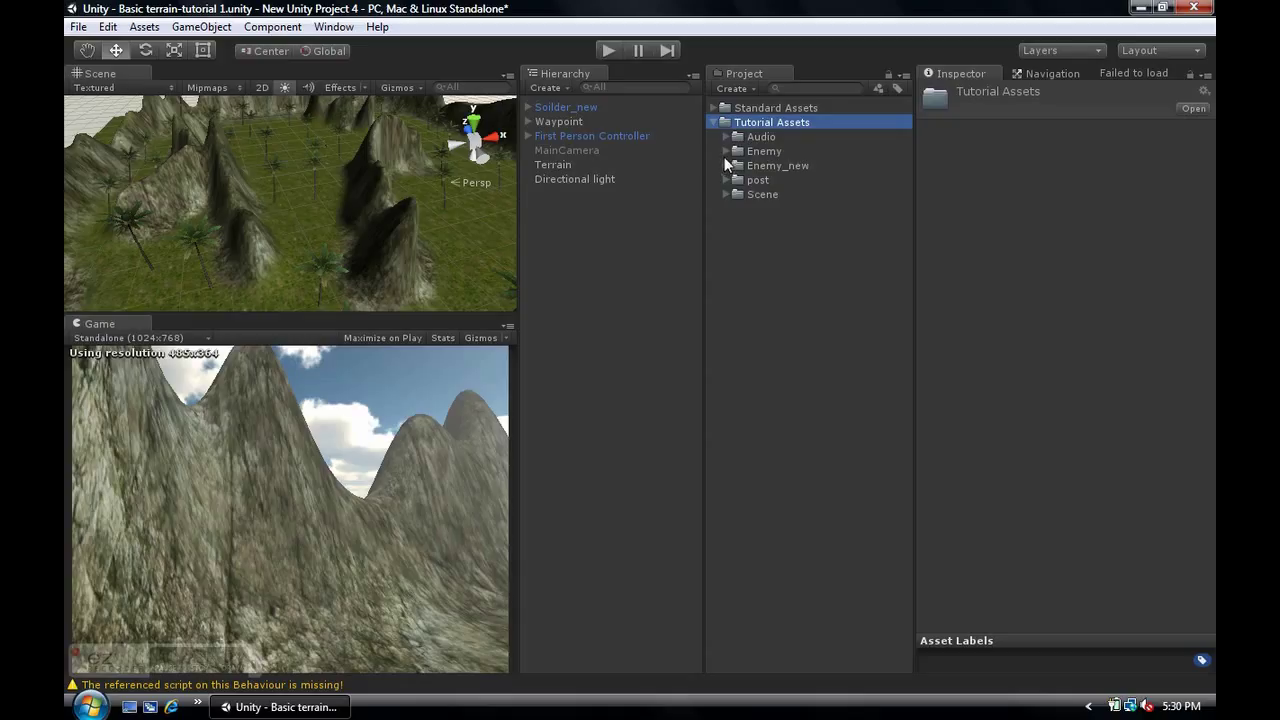
pyautogui.click(724, 151)
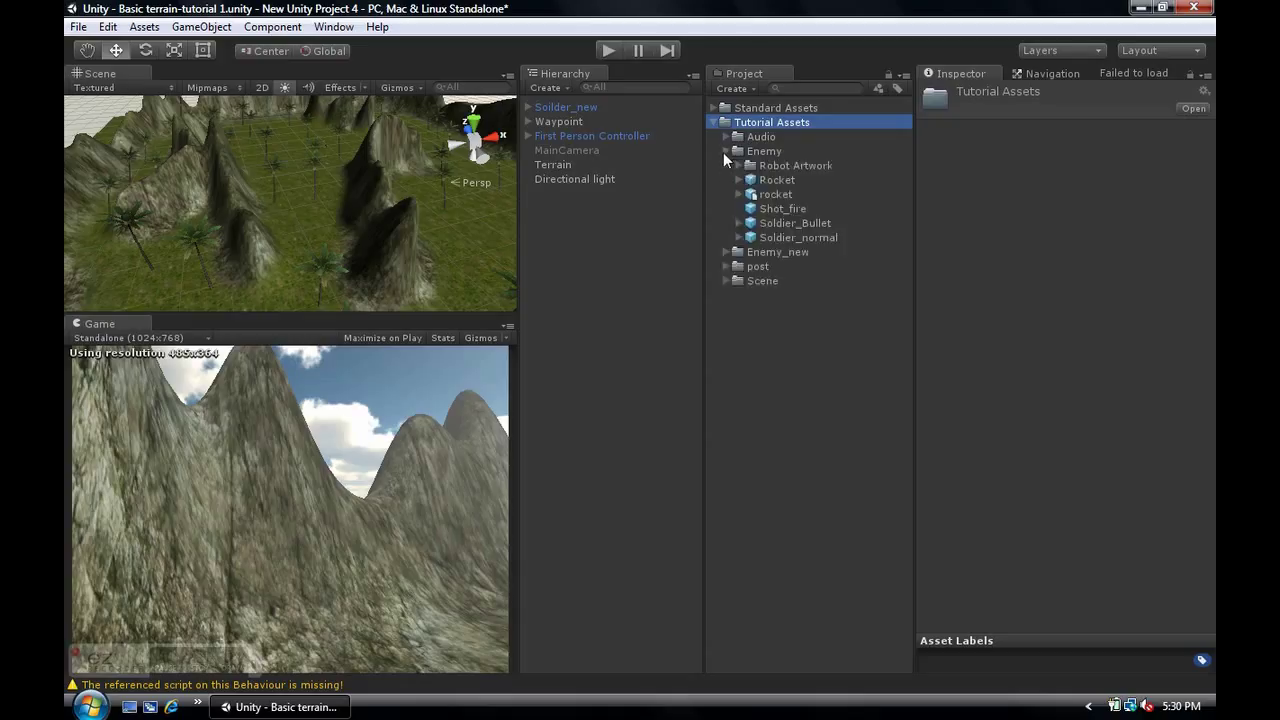
pyautogui.click(724, 151)
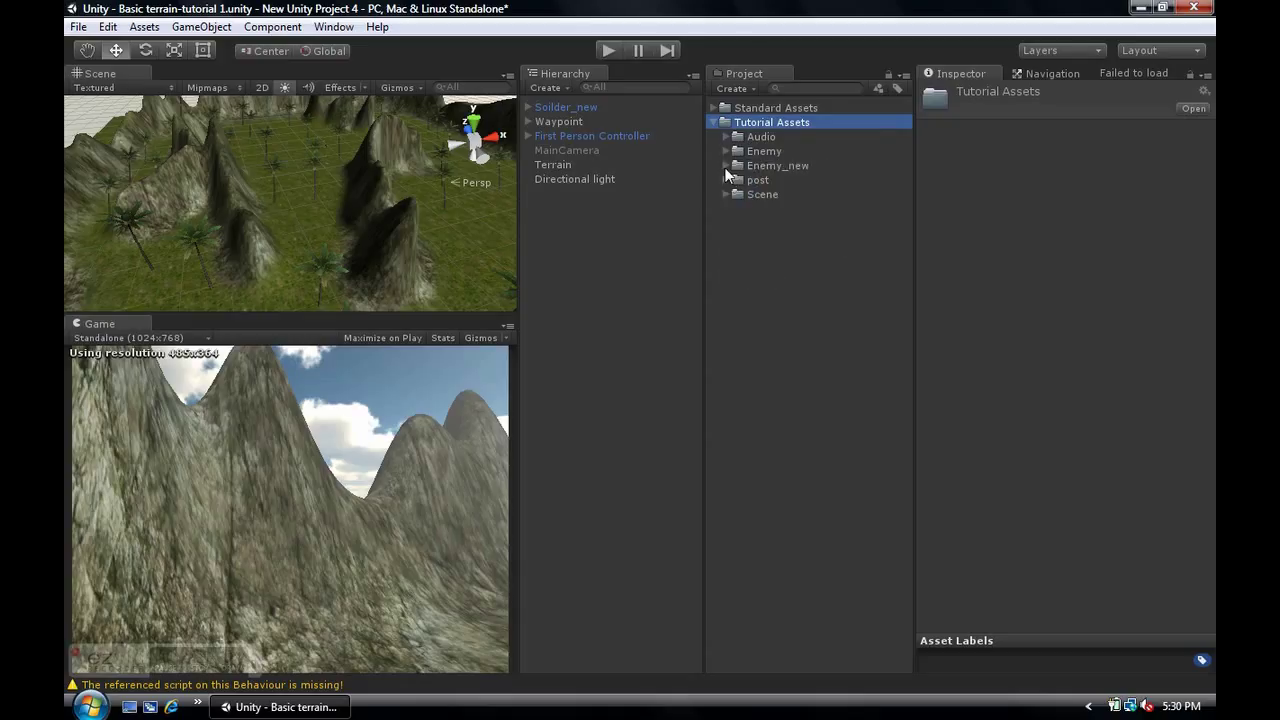
pyautogui.click(725, 166)
pyautogui.moveTo(794, 223); pyautogui.dragTo(727, 224)
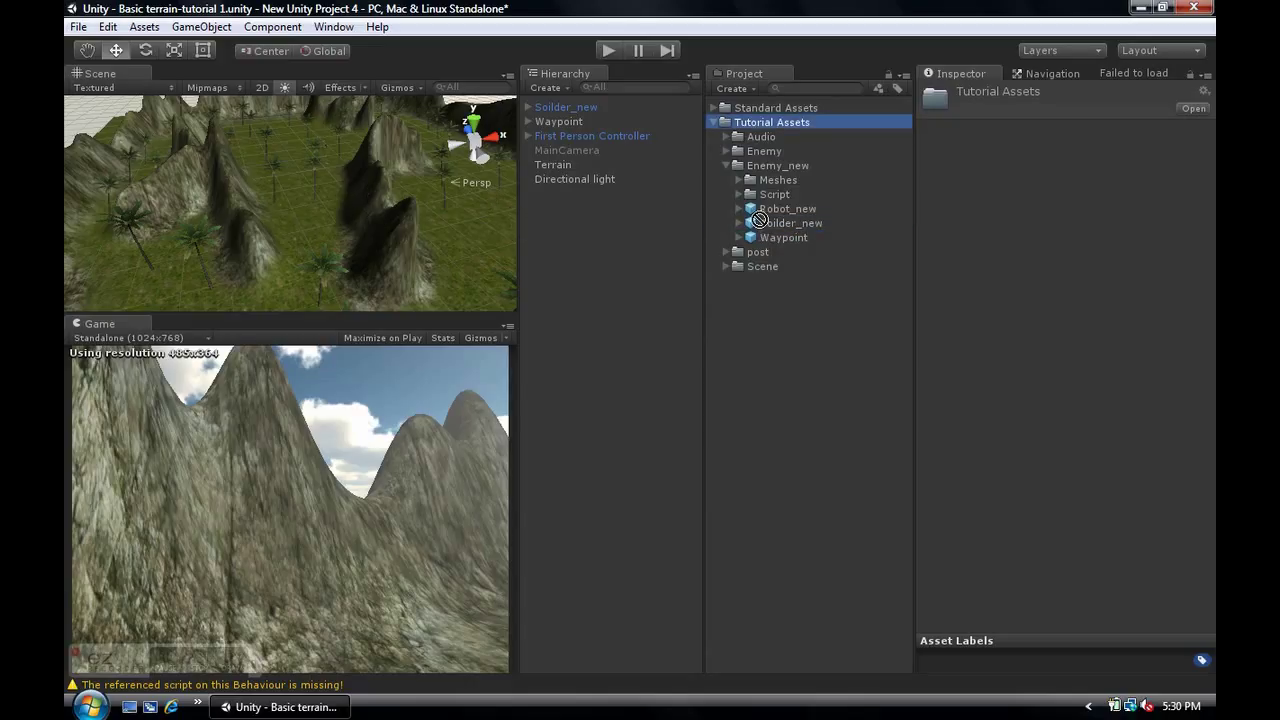
pyautogui.click(727, 166)
# - Frame the Soilder_new enemy in a close ground-level scene view and activate the Scale tool
pyautogui.click(580, 108)
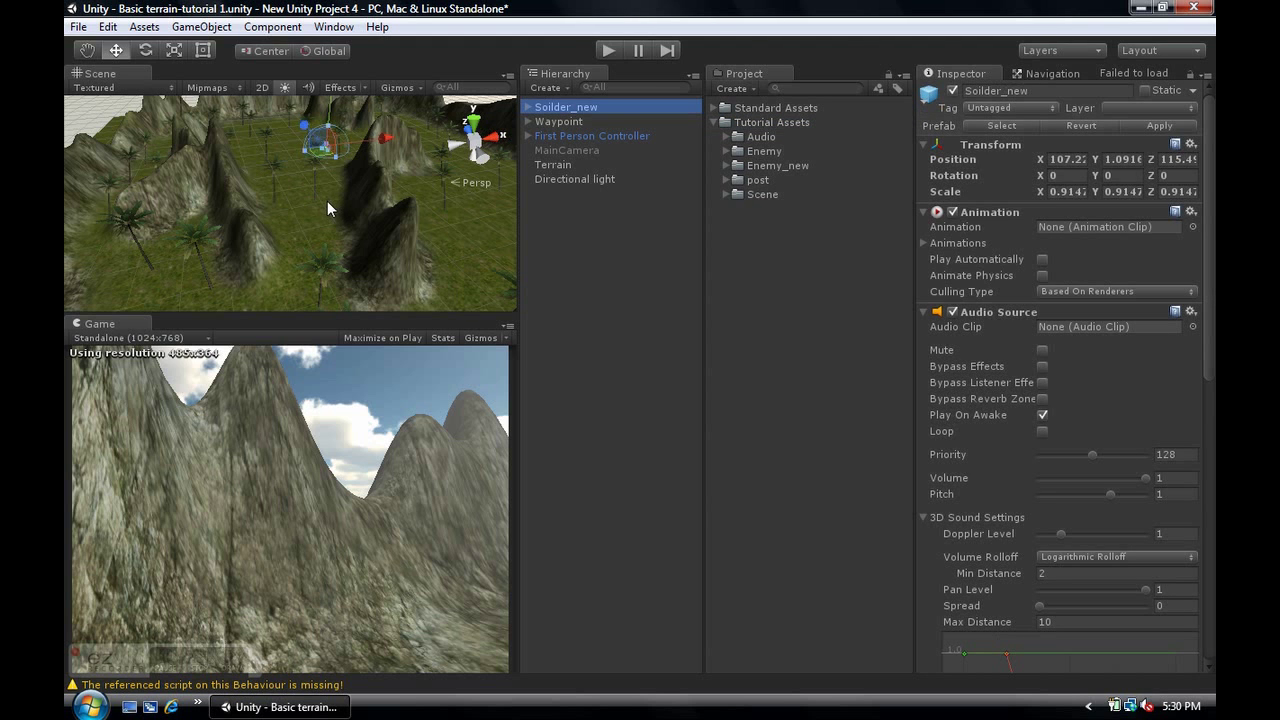
pyautogui.press('f')
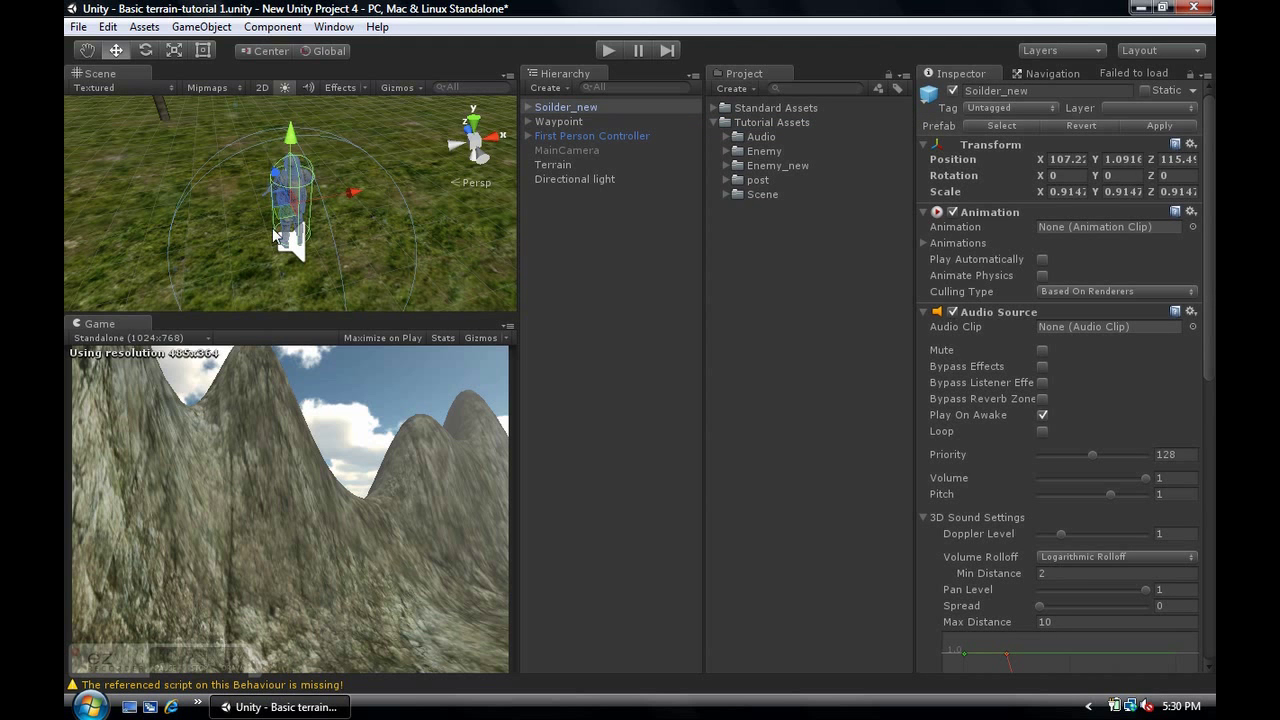
pyautogui.keyDown('alt'); pyautogui.moveTo(290, 195); pyautogui.dragTo(353, 132); pyautogui.keyUp('alt')
pyautogui.moveTo(353, 132); pyautogui.dragTo(372, 90, button='right')
pyautogui.moveTo(331, 213); pyautogui.dragTo(371, 57, button='middle')
pyautogui.moveTo(342, 154); pyautogui.dragTo(368, 134, button='right')
pyautogui.moveTo(368, 200); pyautogui.dragTo(350, 308, button='middle')
pyautogui.moveTo(371, 219); pyautogui.dragTo(323, 212, button='right')
pyautogui.click(174, 50)
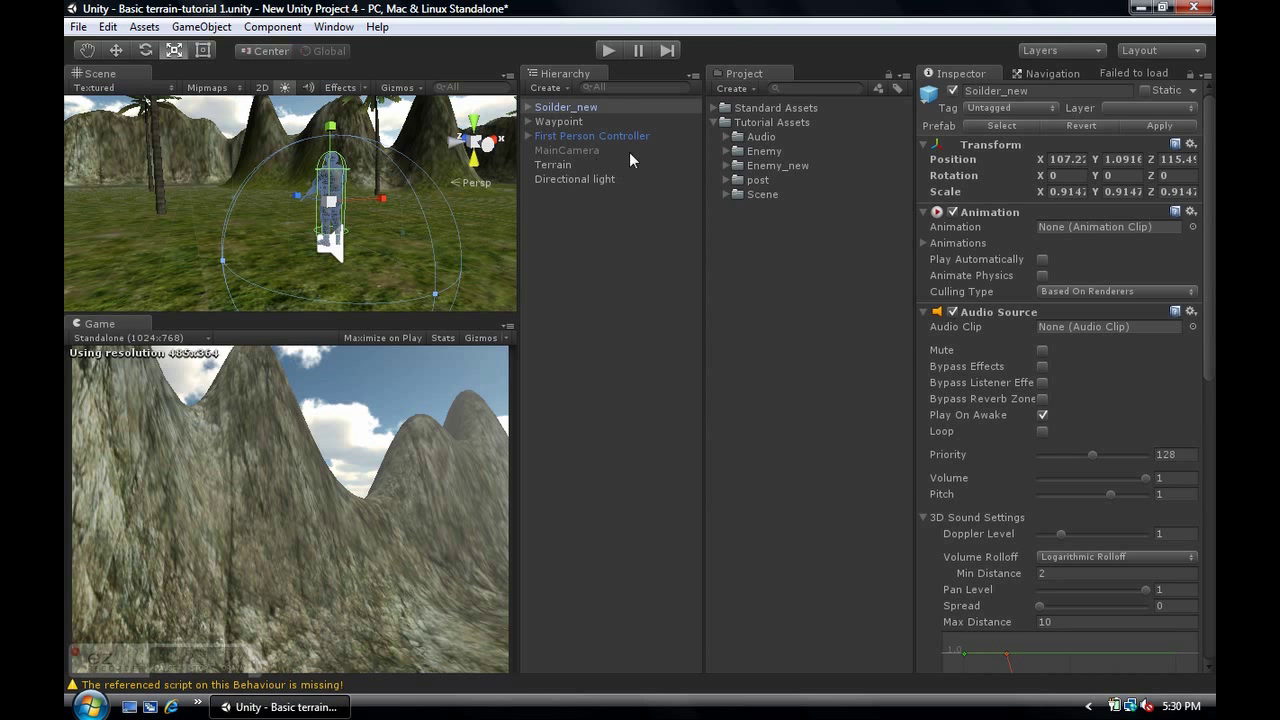
# - Assign the First Person Controller as the Target of the Ai_Solider script on Soilder_new
pyautogui.scroll(-1, 1099, 430)
pyautogui.scroll(-10, 1099, 430)
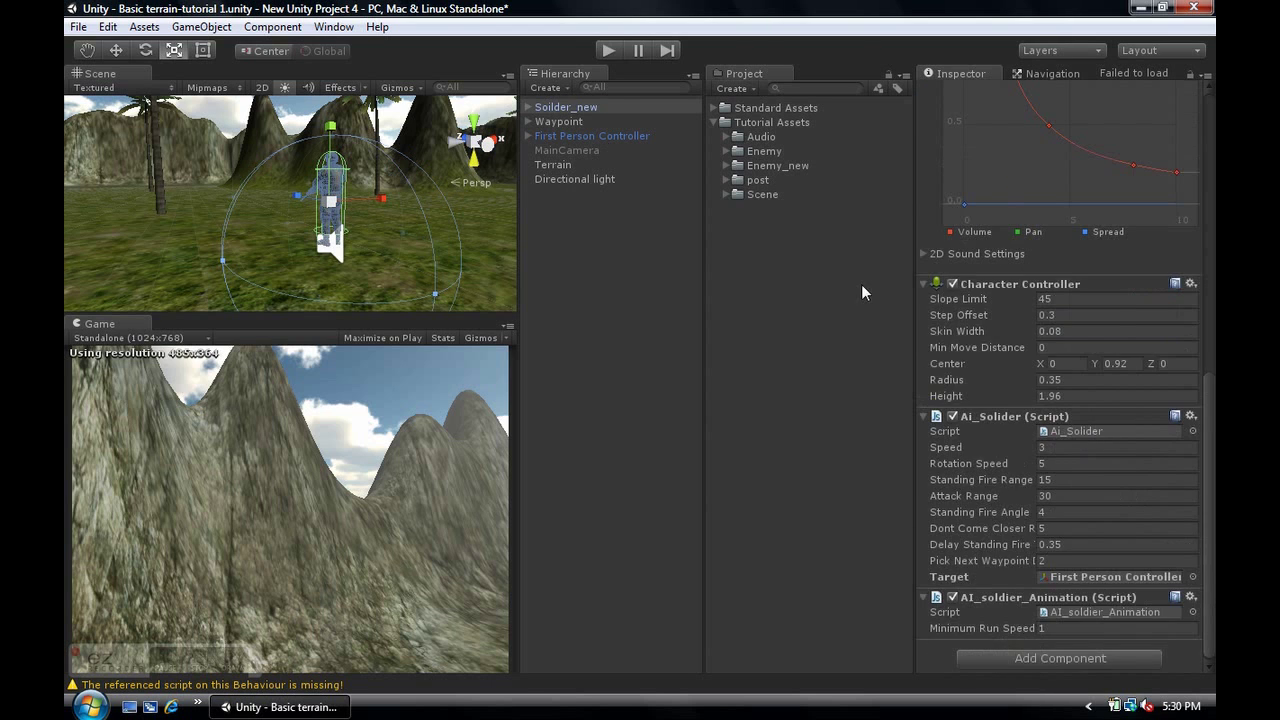
pyautogui.click(568, 107)
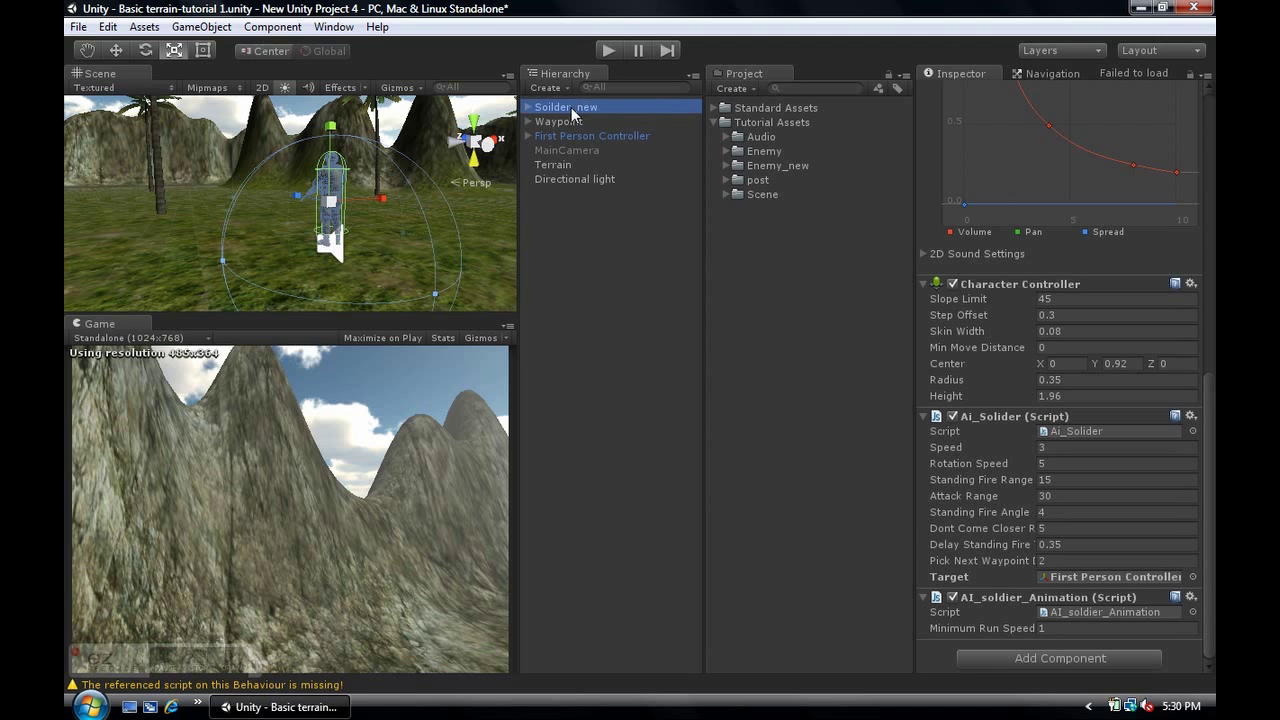
pyautogui.click(571, 107)
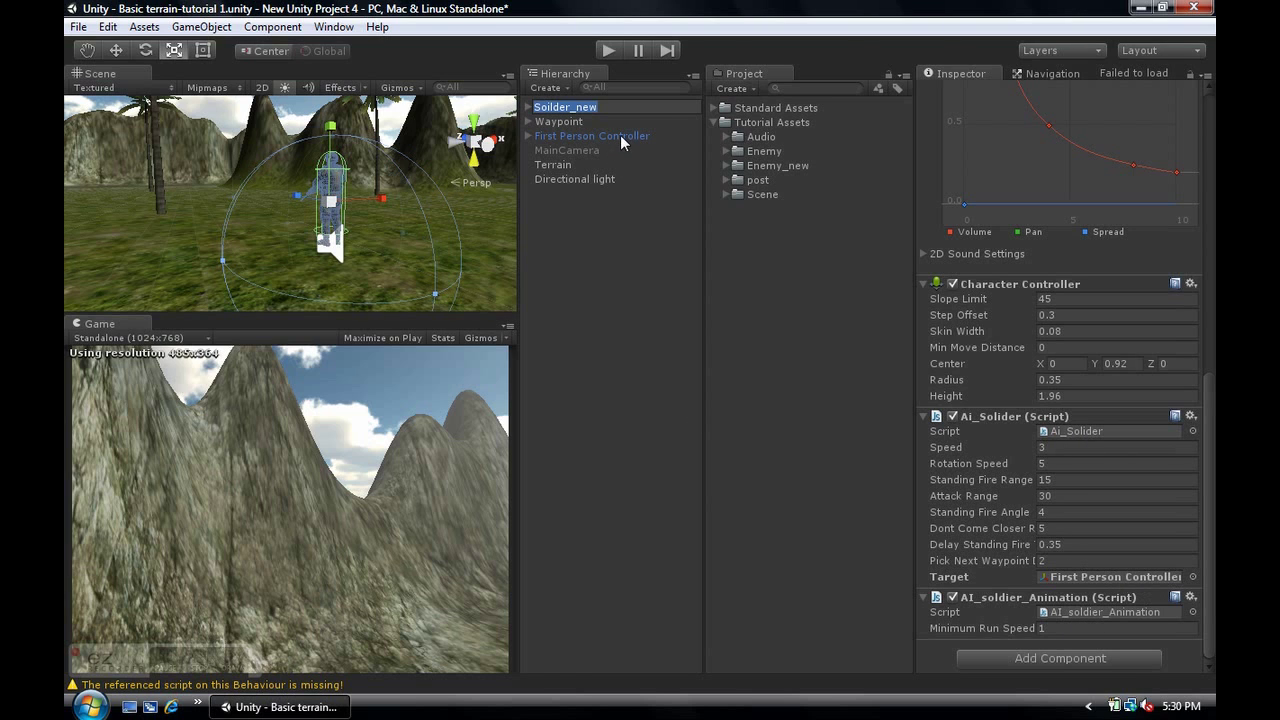
pyautogui.moveTo(620, 135); pyautogui.dragTo(1086, 580)
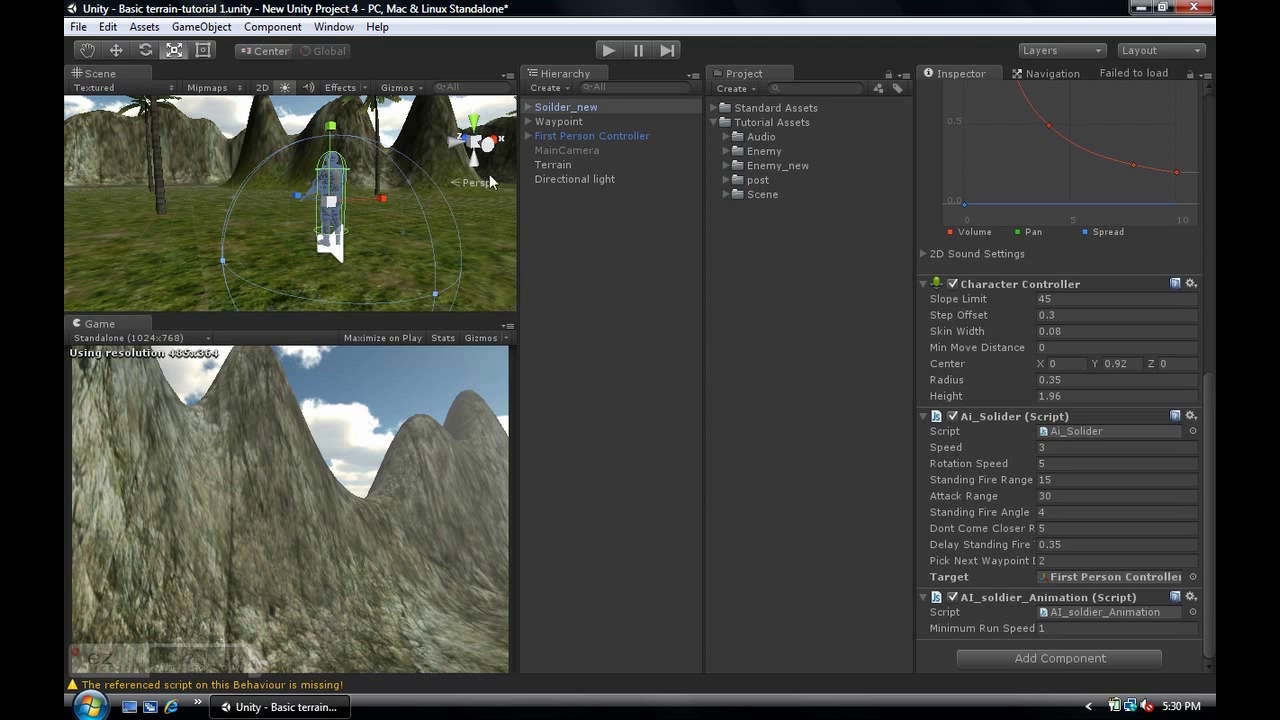
# - Locate the Waypoint prefab in the Enemy_new folder and view the scene's Waypoint object on the terrain from above
pyautogui.click(726, 165)
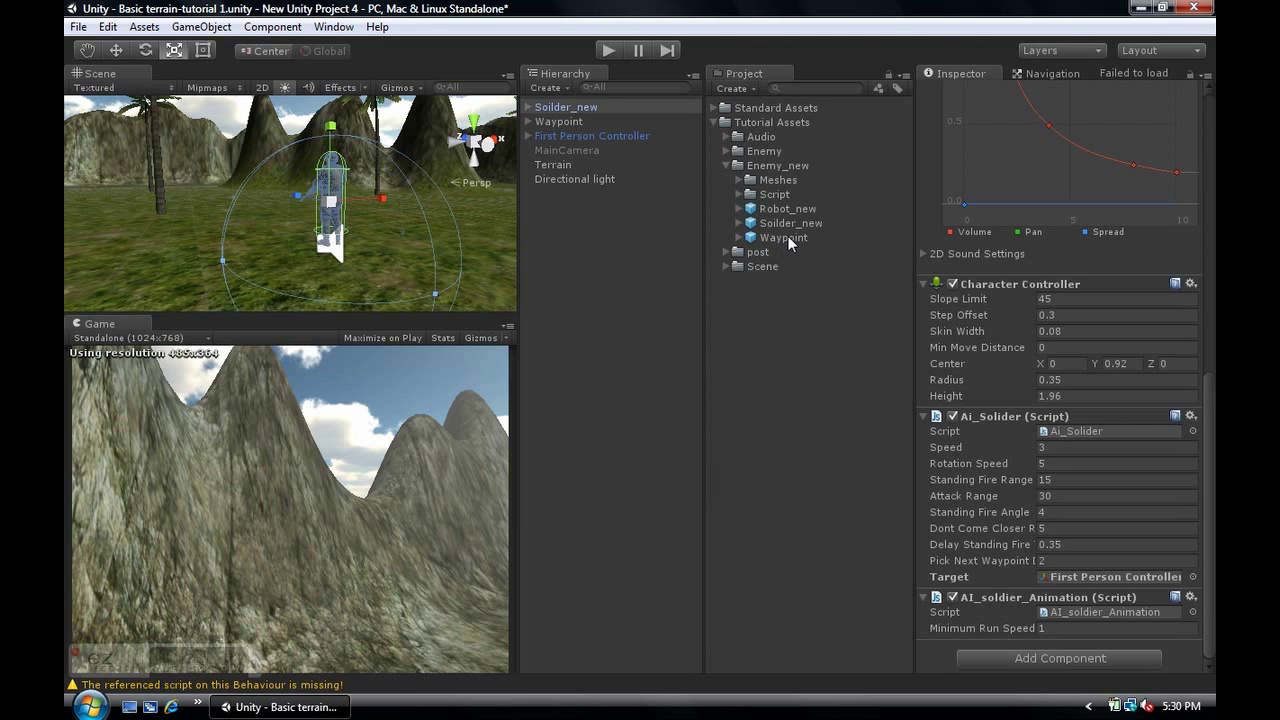
pyautogui.moveTo(788, 237)
pyautogui.mouseDown()
pyautogui.moveTo(198, 225)
pyautogui.moveTo(763, 236)
pyautogui.mouseUp()
pyautogui.click(558, 121)
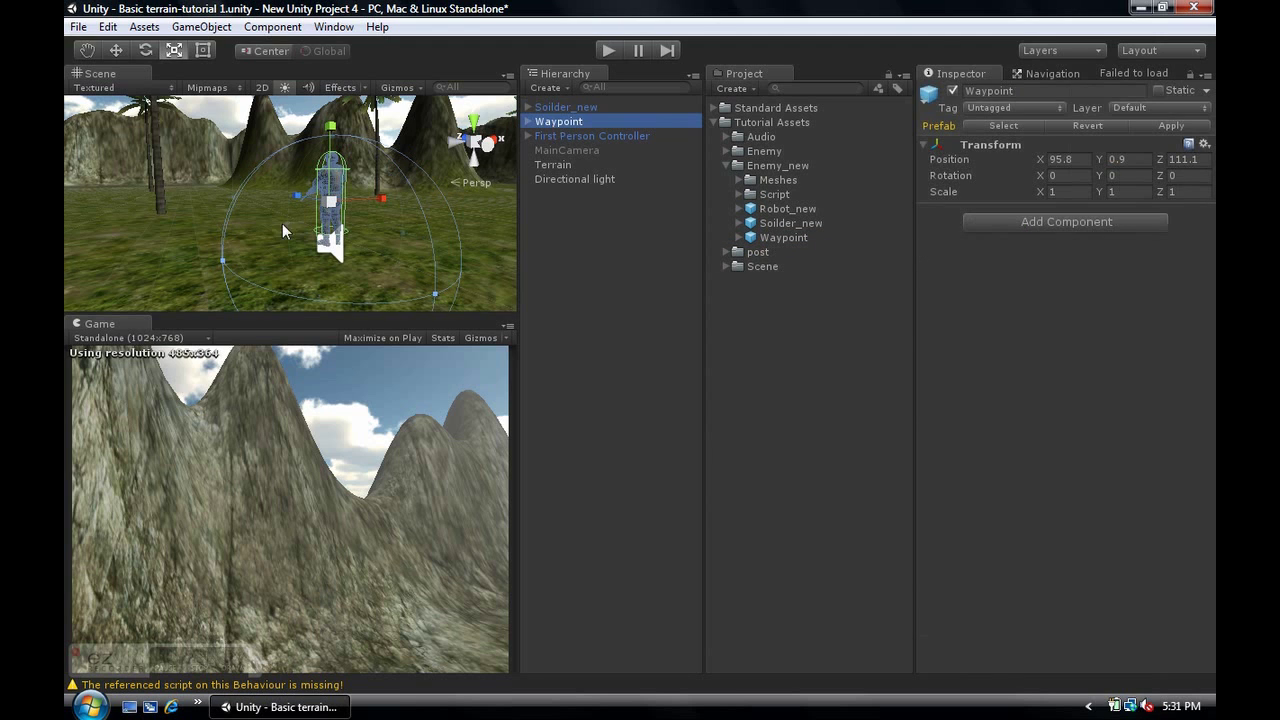
pyautogui.scroll(-3, 282, 215)
pyautogui.press('f')
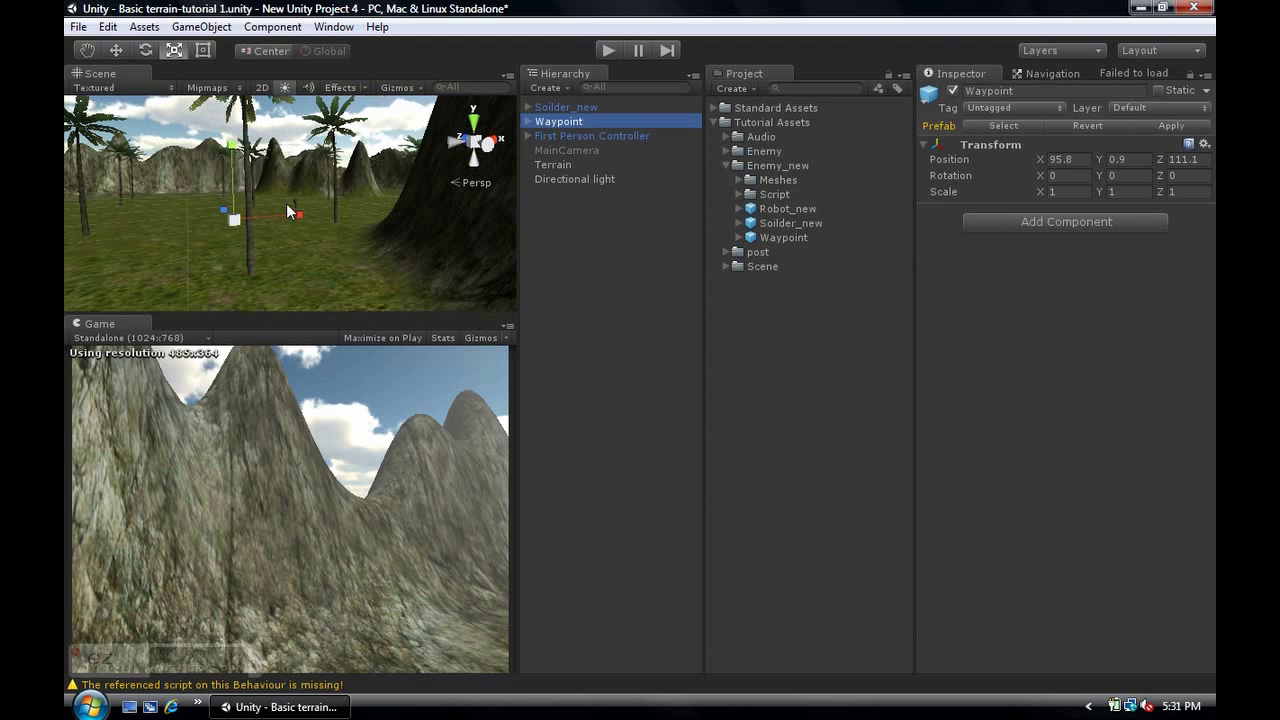
pyautogui.scroll(-5, 287, 200)
pyautogui.moveTo(286, 233); pyautogui.dragTo(285, 334, button='middle')
pyautogui.moveTo(283, 190); pyautogui.dragTo(227, 445, button='right')
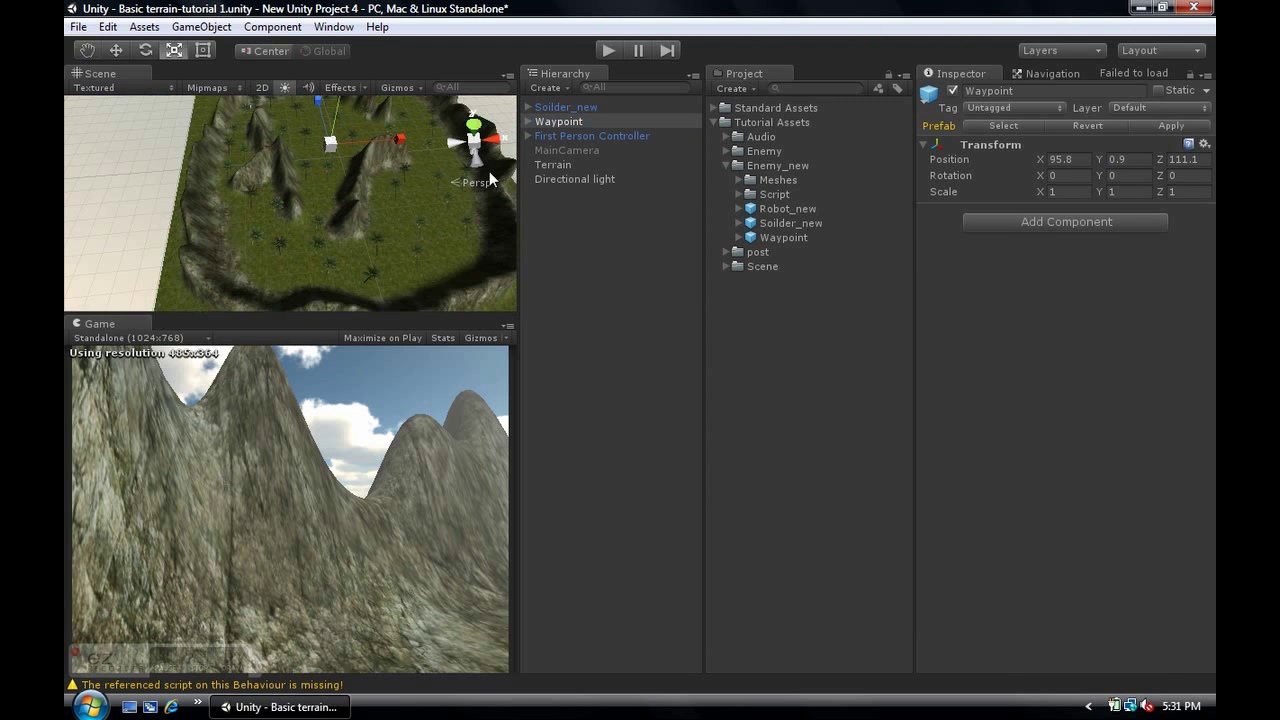
# - Expand the Waypoint group and examine where its first and last Waypoints children sit on the terrain
pyautogui.click(527, 122)
pyautogui.scroll(-5, 364, 207)
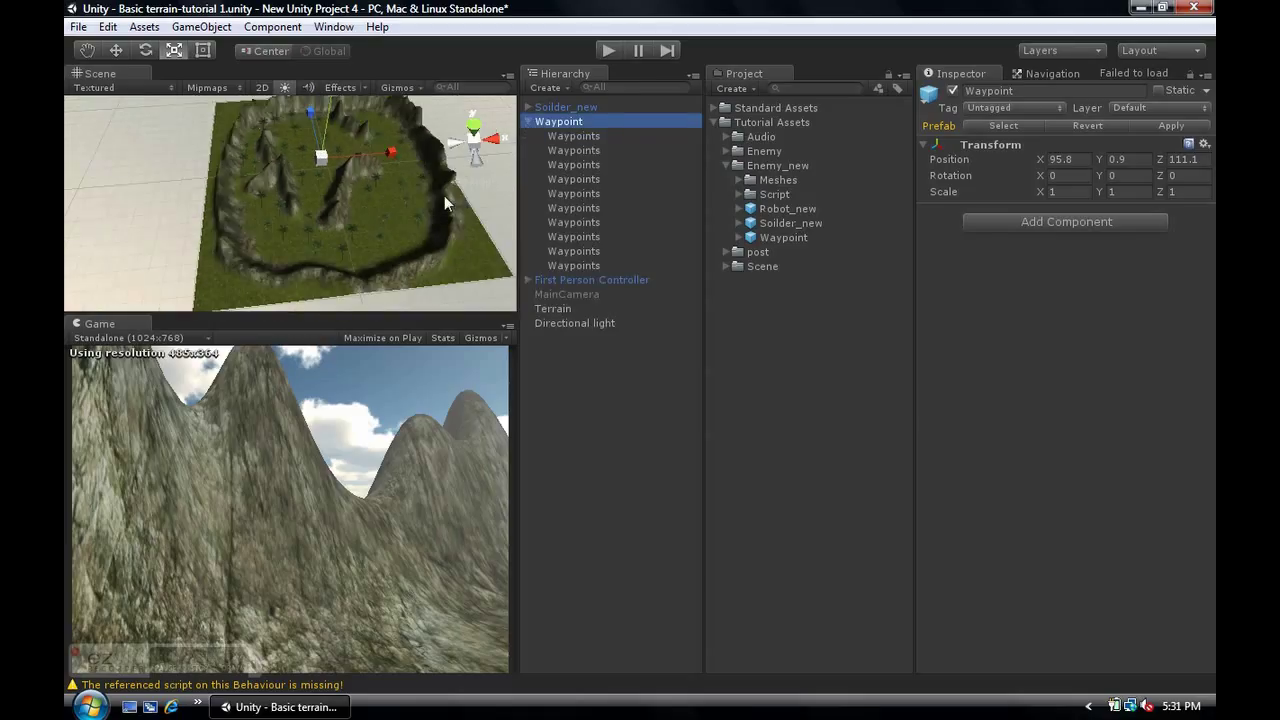
pyautogui.click(591, 136)
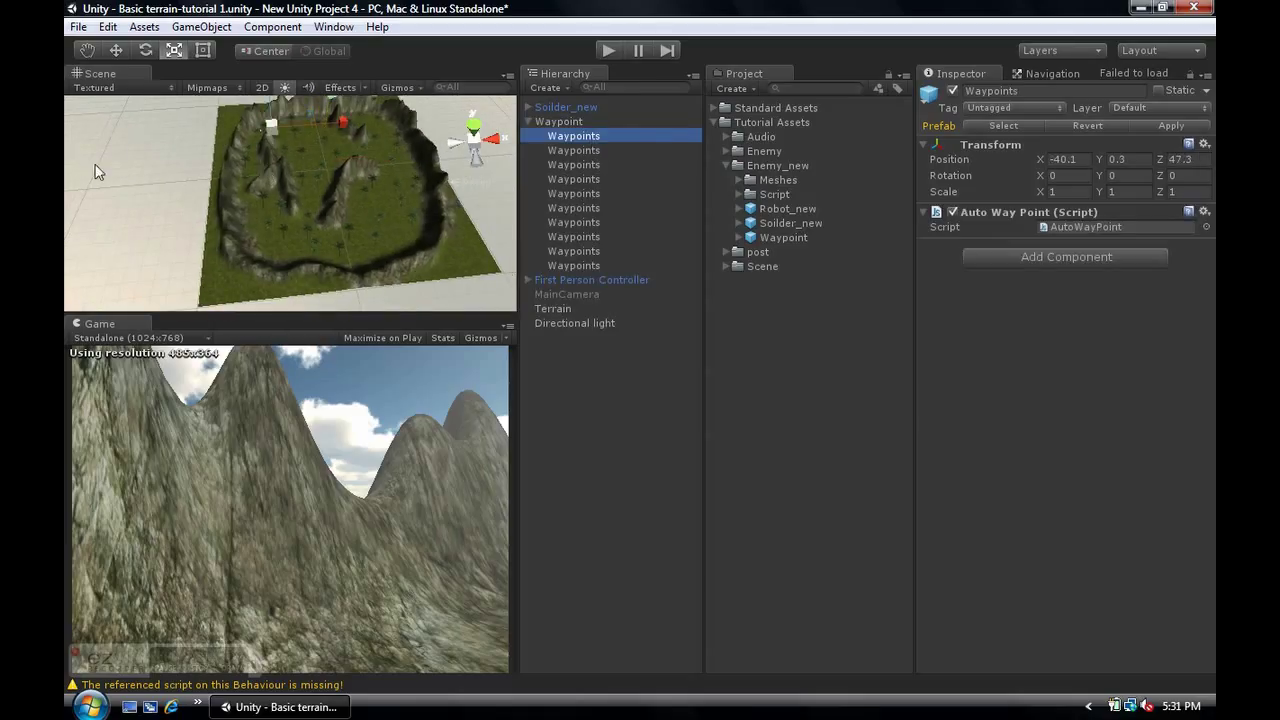
pyautogui.moveTo(221, 231); pyautogui.dragTo(176, 150, button='right')
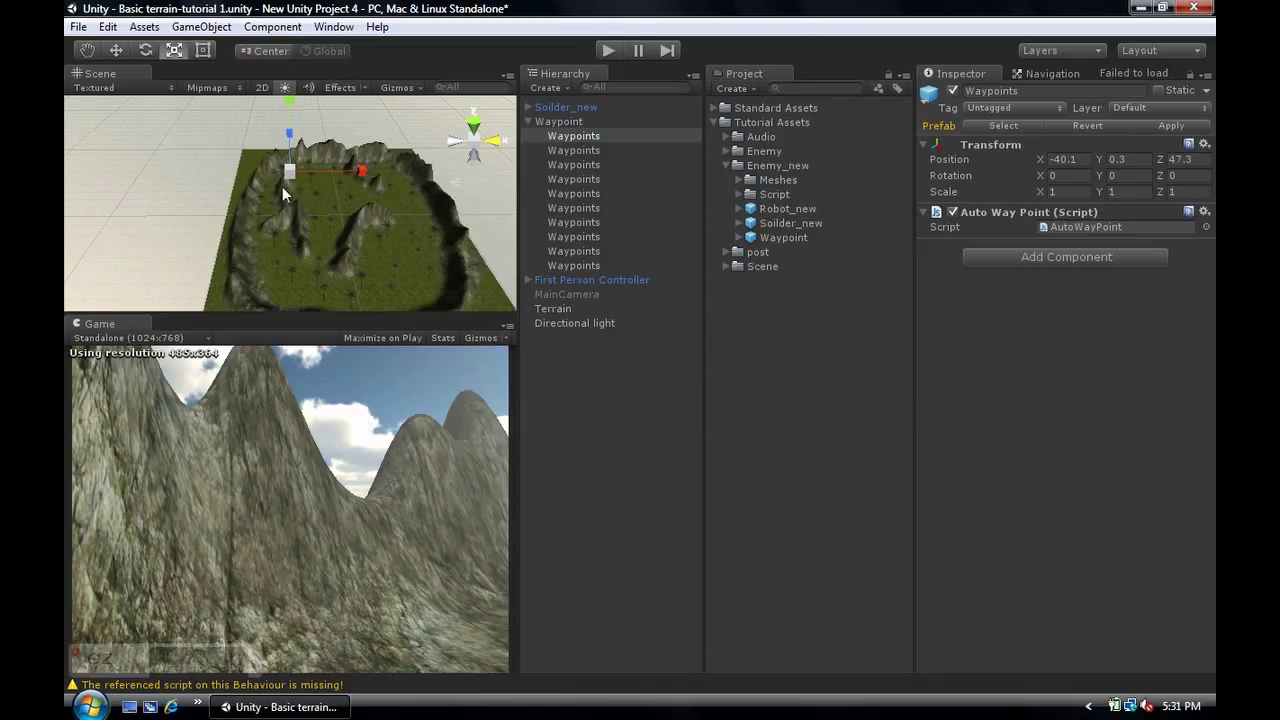
pyautogui.scroll(8, 334, 246)
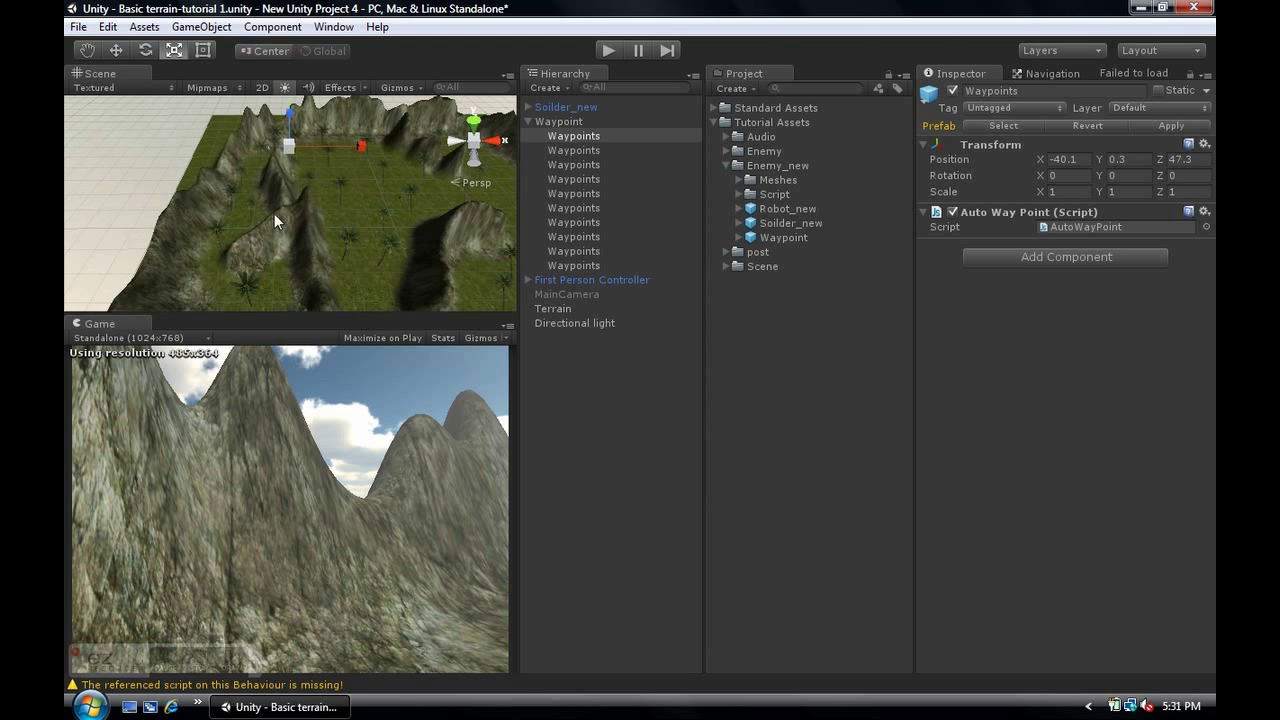
pyautogui.keyDown('alt'); pyautogui.moveTo(274, 214); pyautogui.dragTo(580, 240); pyautogui.keyUp('alt')
pyautogui.keyDown('alt'); pyautogui.moveTo(289, 248); pyautogui.dragTo(576, 257); pyautogui.keyUp('alt')
pyautogui.click(574, 266)
pyautogui.keyDown('alt'); pyautogui.moveTo(274, 218); pyautogui.dragTo(233, 240); pyautogui.keyUp('alt')
pyautogui.moveTo(233, 240); pyautogui.dragTo(367, 218, button='middle')
pyautogui.keyDown('alt'); pyautogui.moveTo(367, 218); pyautogui.dragTo(450, 256); pyautogui.keyUp('alt')
pyautogui.moveTo(284, 237); pyautogui.dragTo(518, 68, button='middle')
pyautogui.keyDown('alt'); pyautogui.moveTo(519, 68); pyautogui.dragTo(219, 72); pyautogui.keyUp('alt')
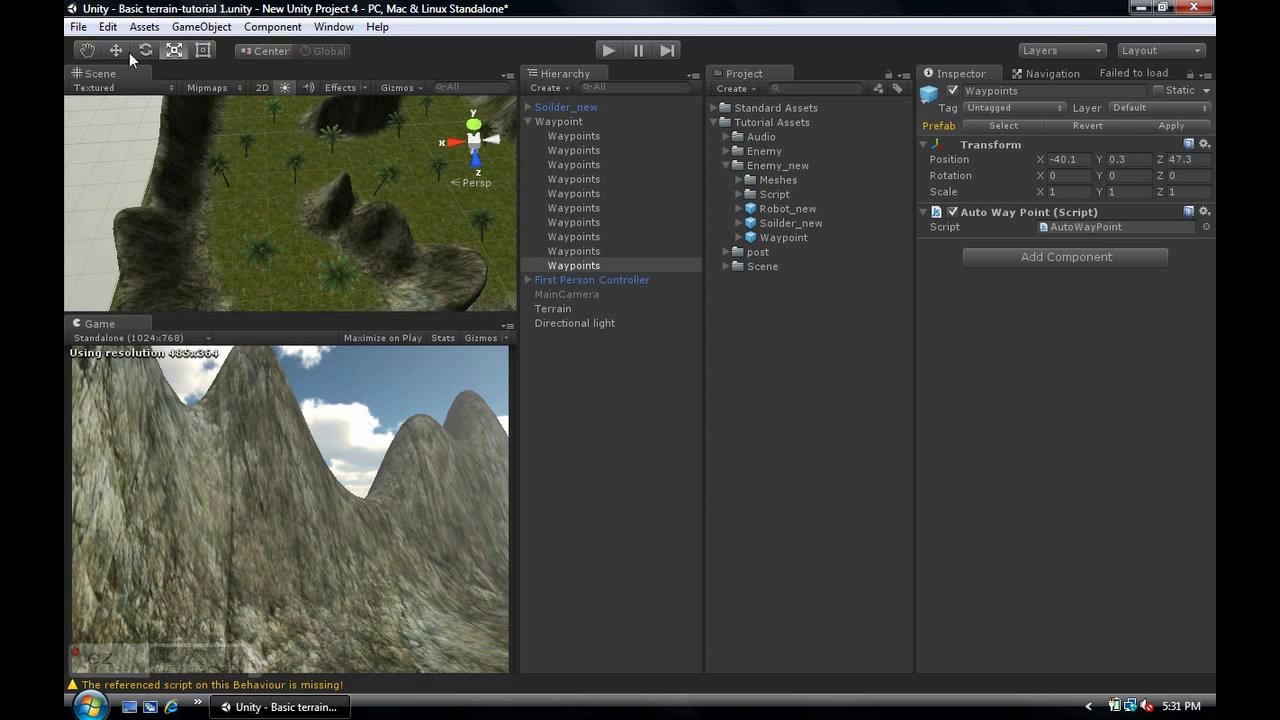
# - Switch to the Move tool and examine the last Waypoints child's position on the terrain from several angles
pyautogui.moveTo(149, 194); pyautogui.dragTo(154, 243, button='middle')
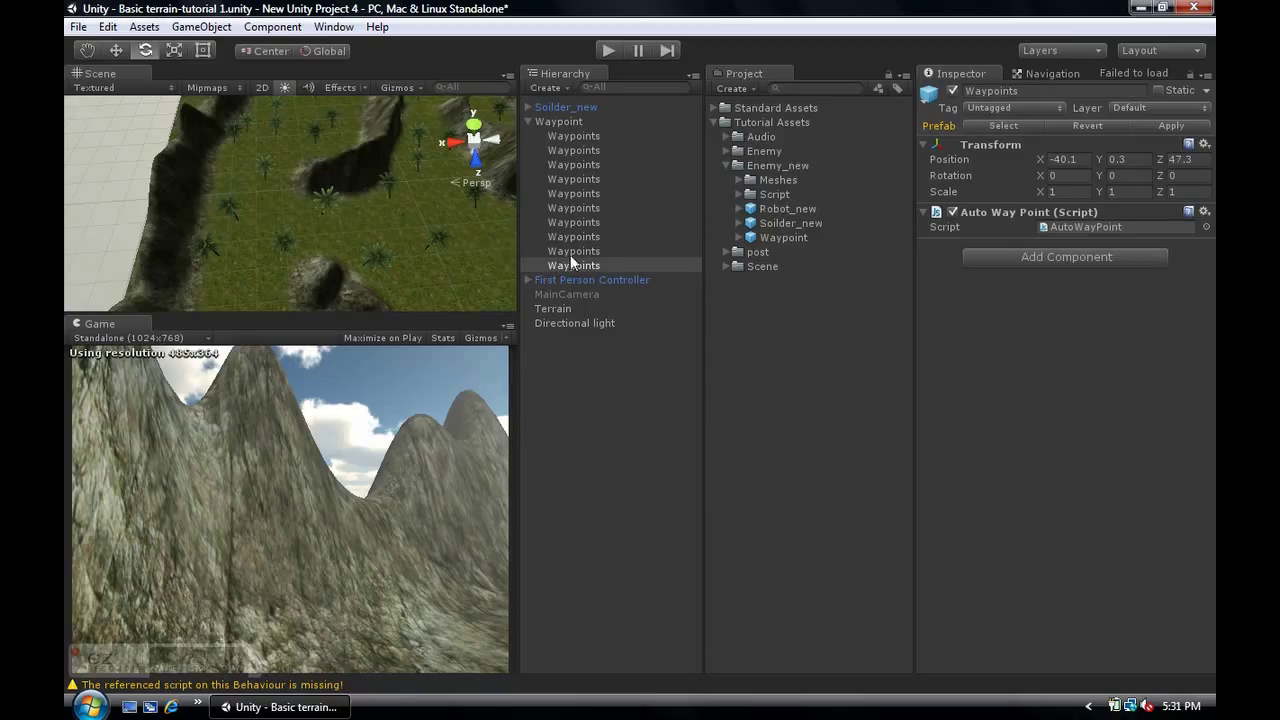
pyautogui.click(570, 254)
pyautogui.click(572, 265)
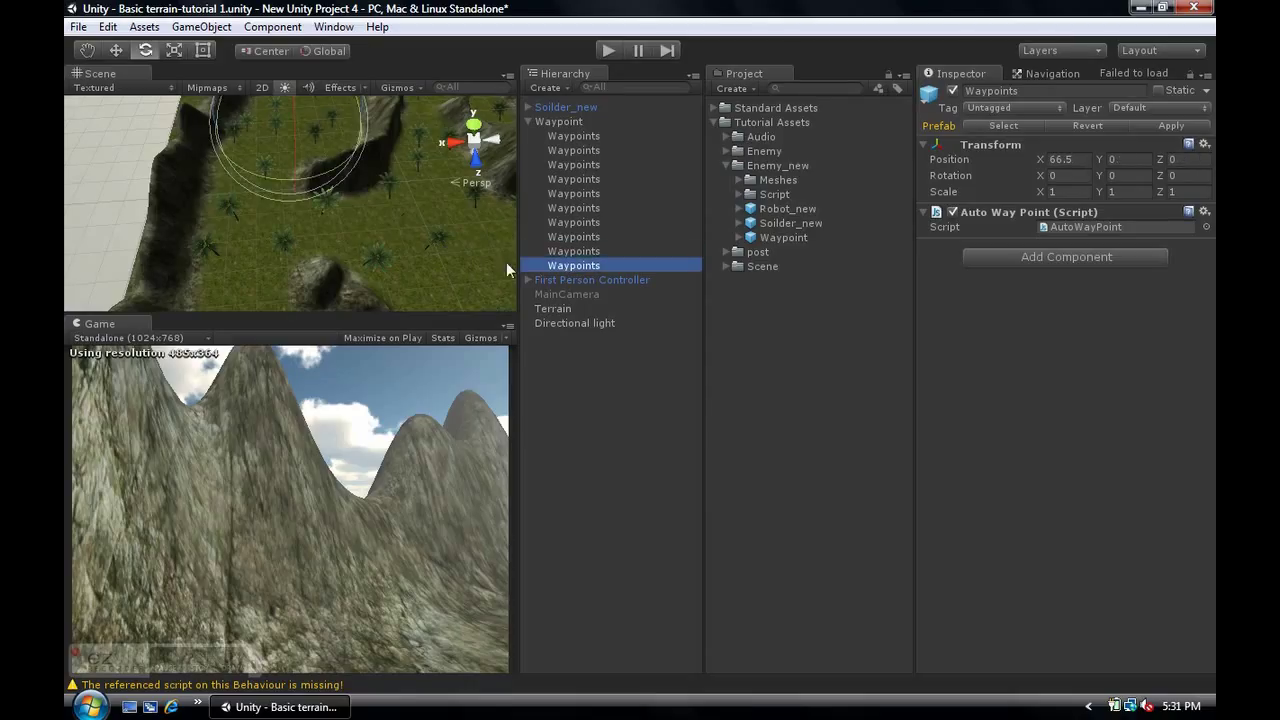
pyautogui.click(115, 52)
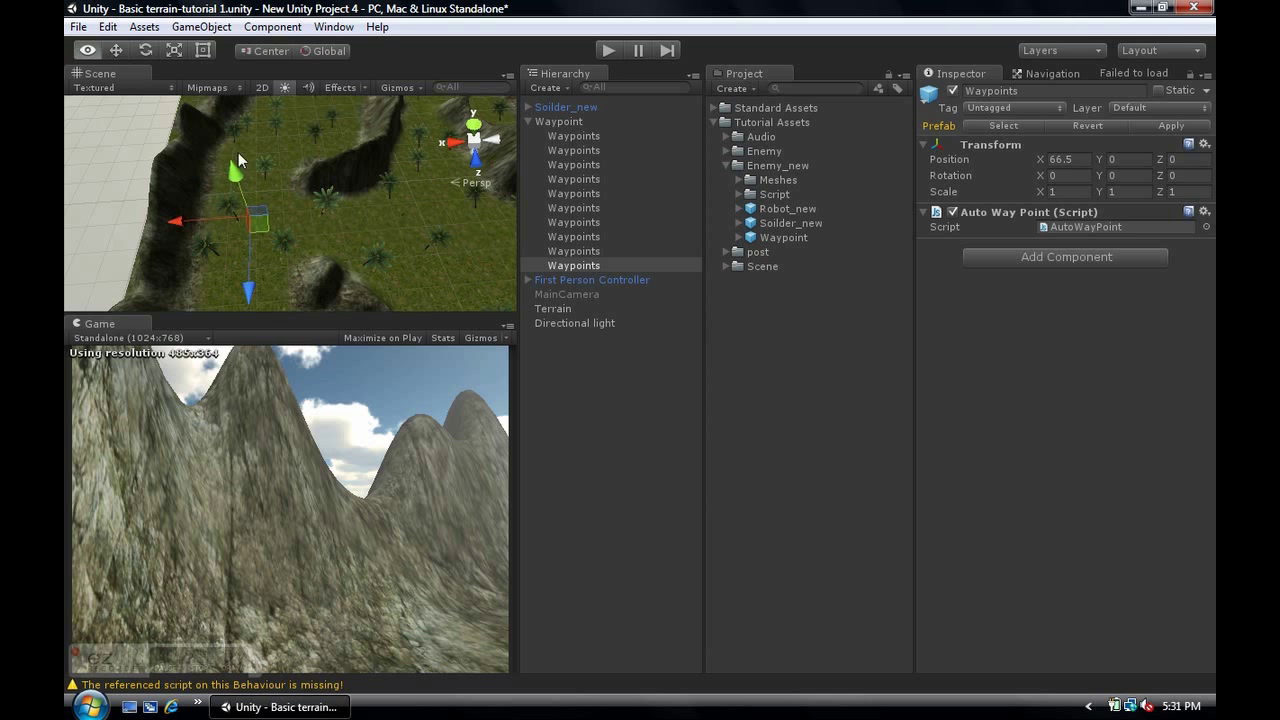
pyautogui.keyDown('alt'); pyautogui.moveTo(238, 152); pyautogui.dragTo(275, 166); pyautogui.keyUp('alt')
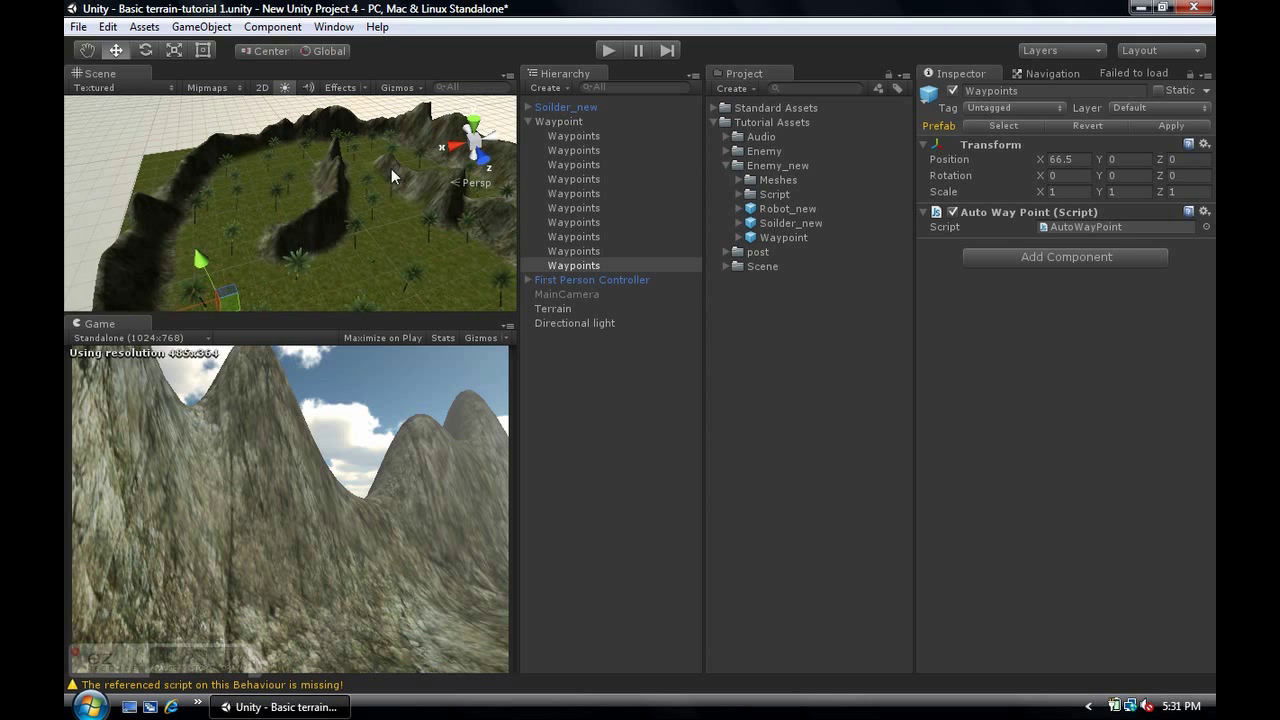
pyautogui.keyDown('alt'); pyautogui.moveTo(391, 168); pyautogui.dragTo(261, 145); pyautogui.keyUp('alt')
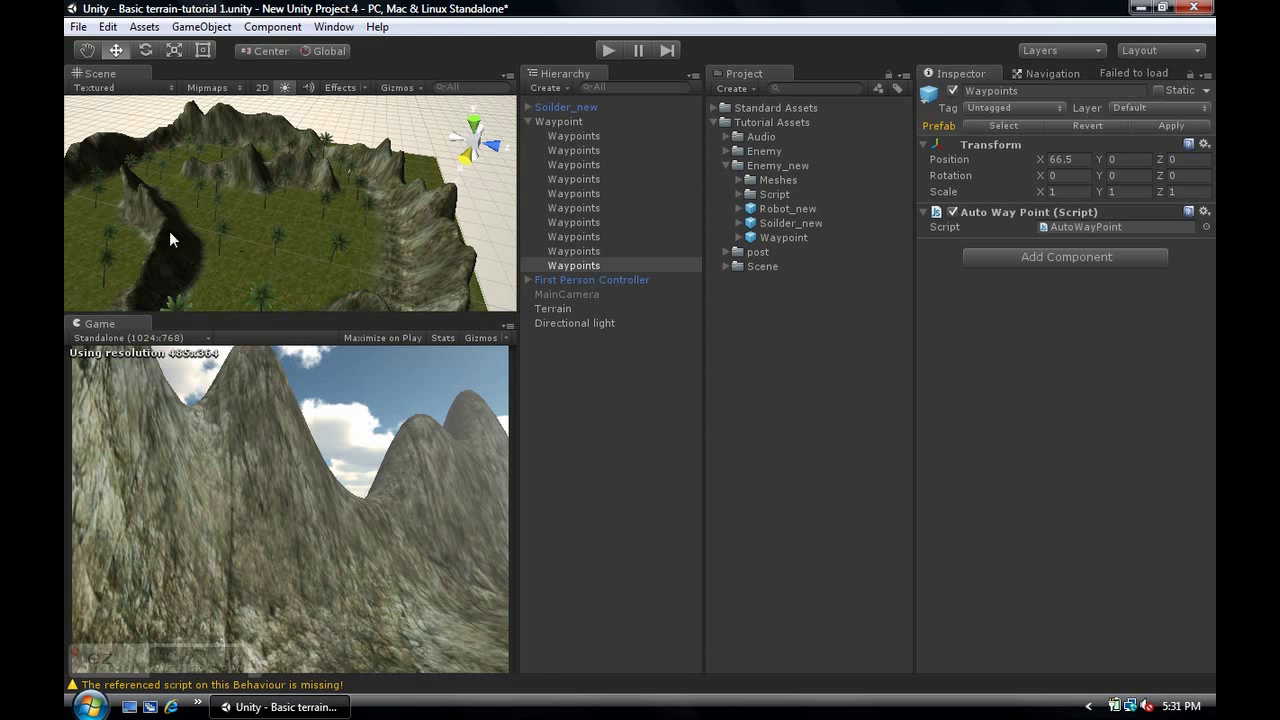
pyautogui.keyDown('alt'); pyautogui.moveTo(354, 237); pyautogui.dragTo(940, 284); pyautogui.keyUp('alt')
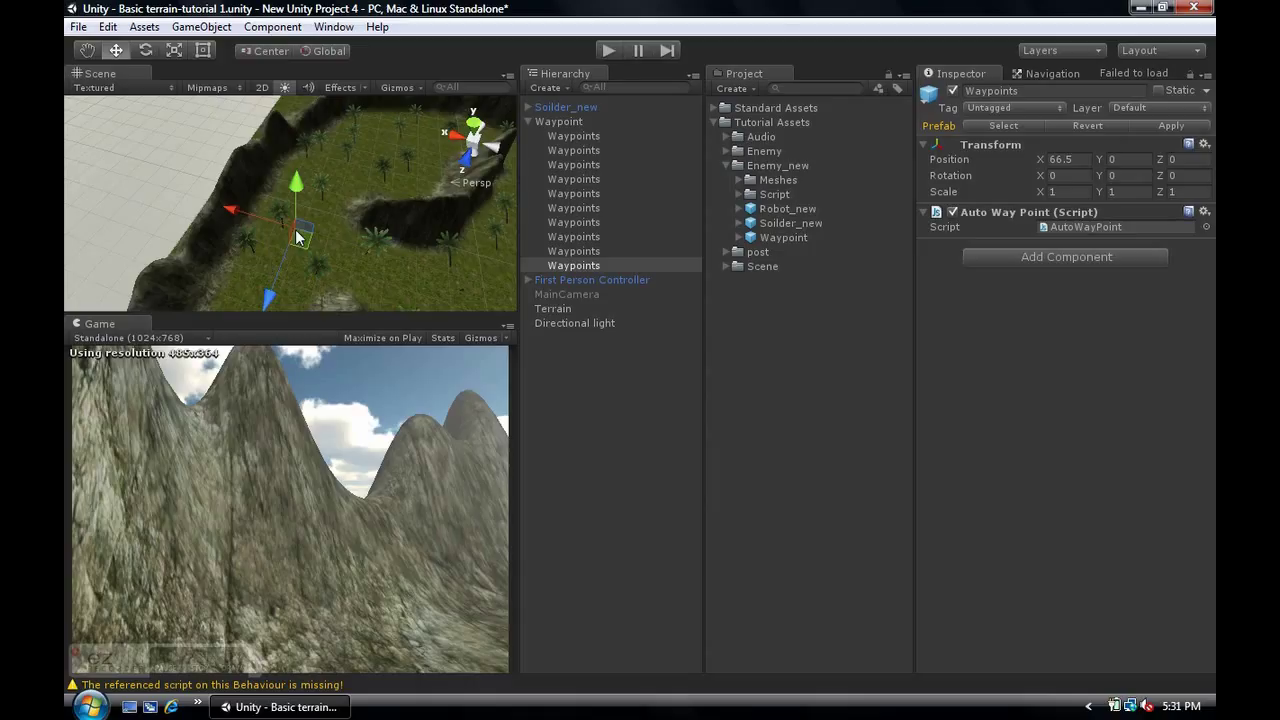
# - Go through the Waypoints children from the last up to the fourth, checking where each one sits on the terrain
pyautogui.click(560, 264)
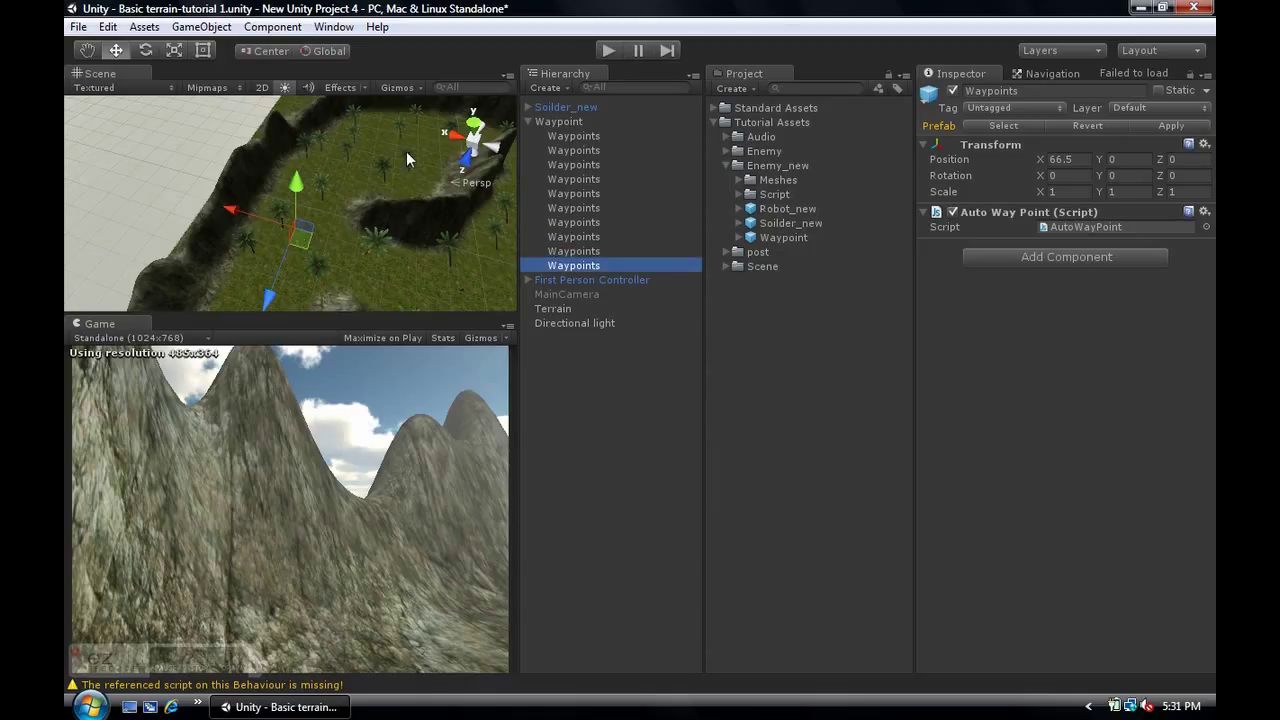
pyautogui.click(610, 254)
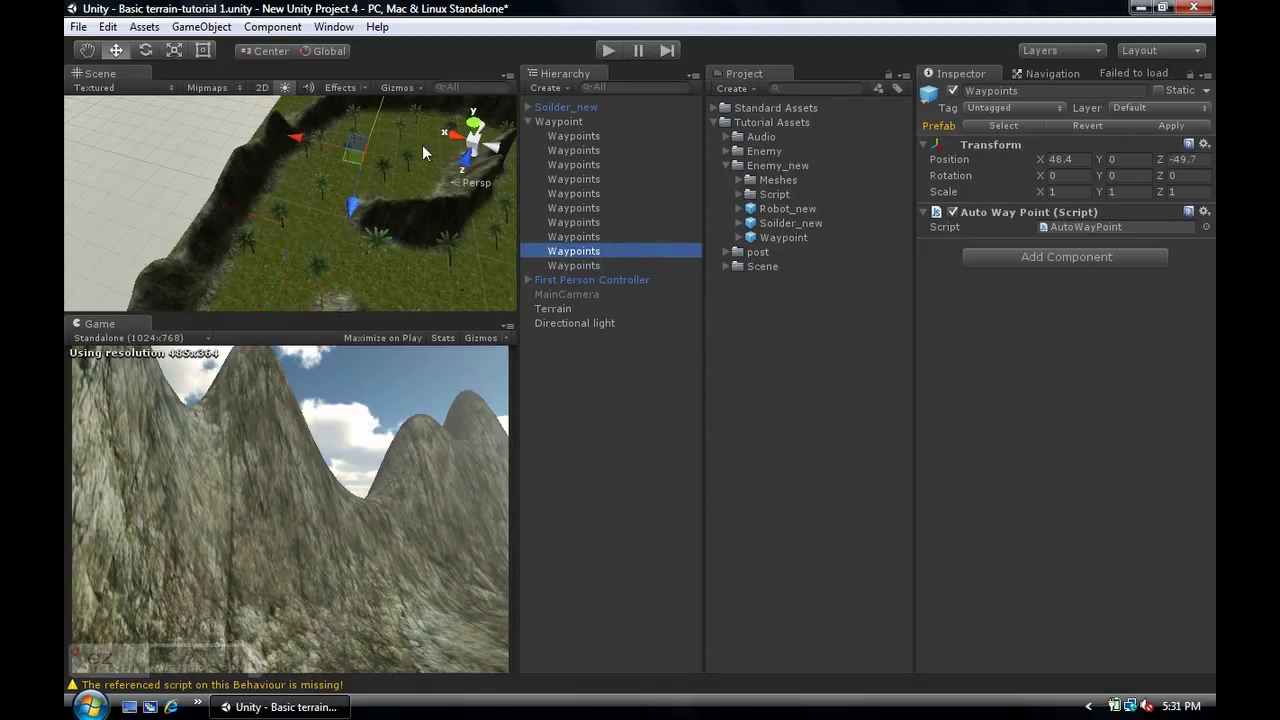
pyautogui.click(566, 236)
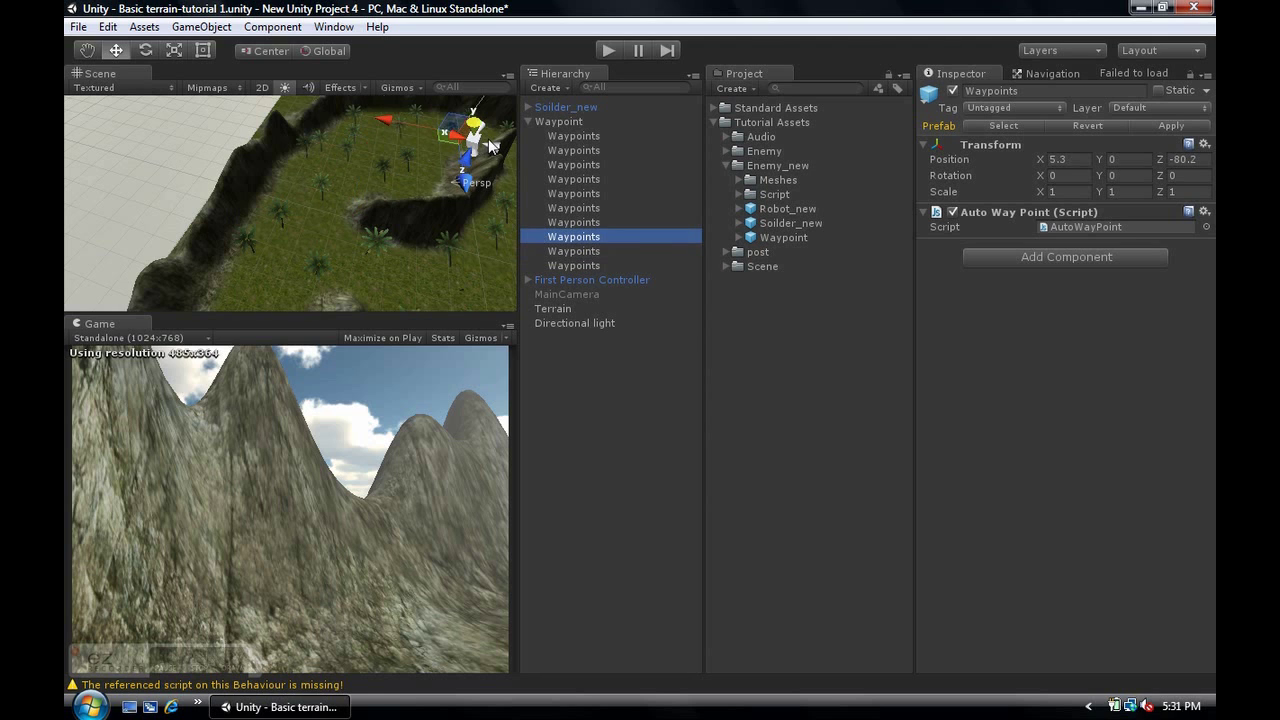
pyautogui.click(596, 222)
pyautogui.press('f')
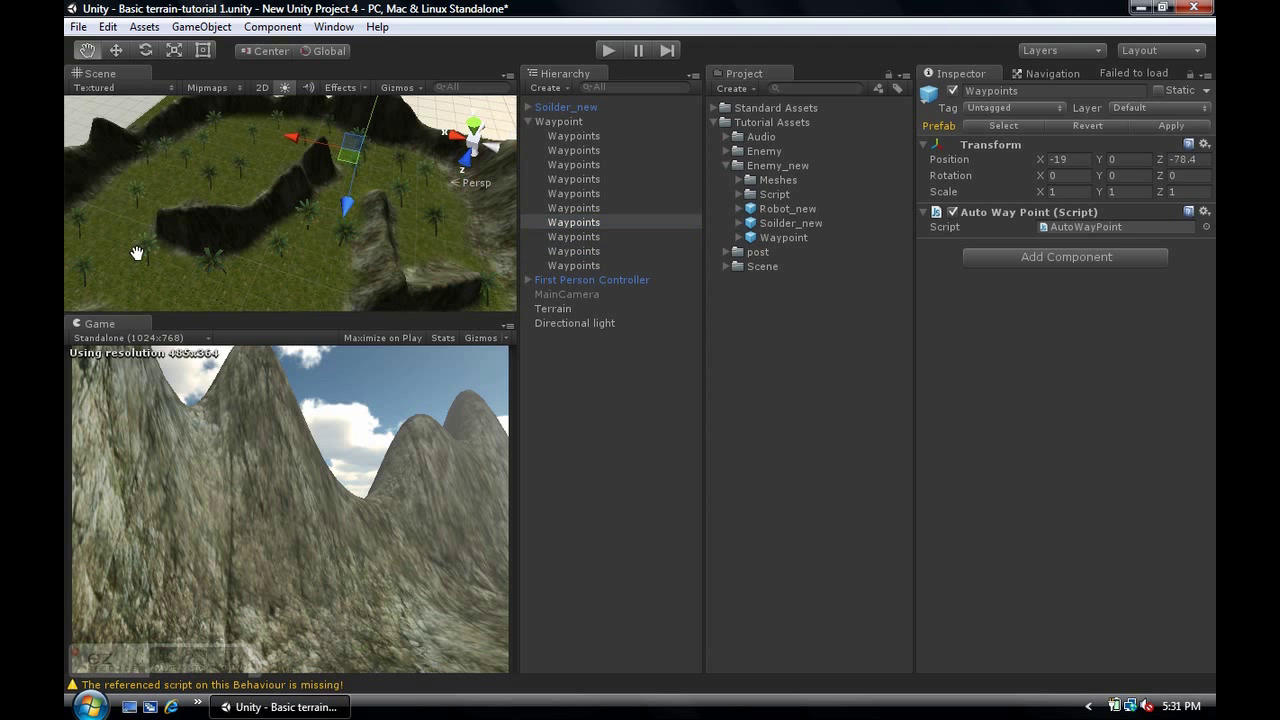
pyautogui.click(562, 207)
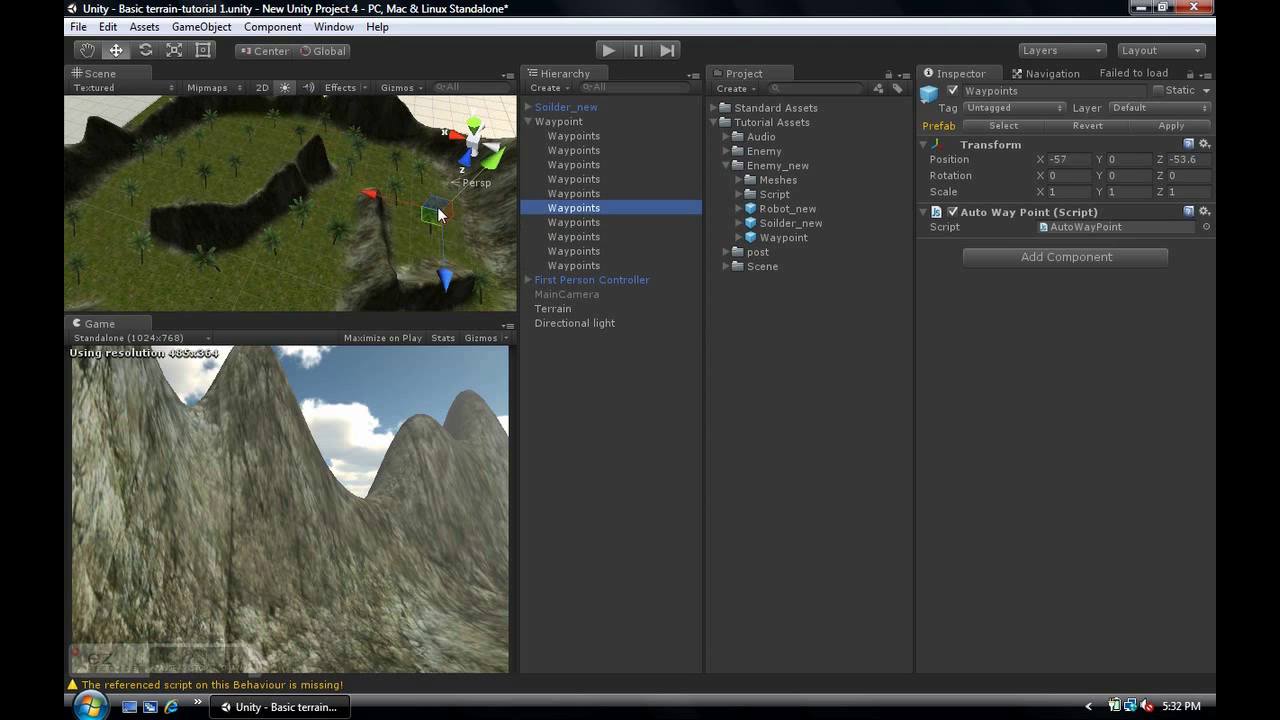
pyautogui.press('f')
pyautogui.keyDown('alt'); pyautogui.moveTo(500, 210); pyautogui.dragTo(621, 205); pyautogui.keyUp('alt')
pyautogui.click(600, 191)
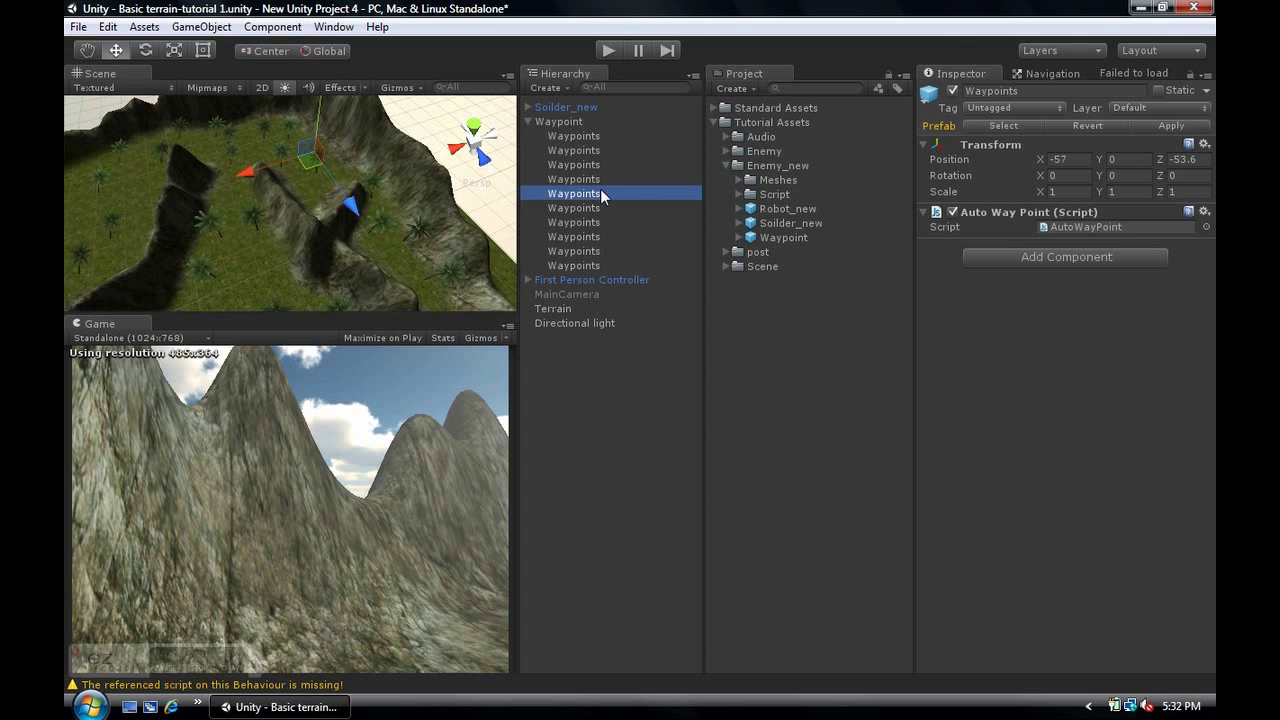
pyautogui.click(600, 179)
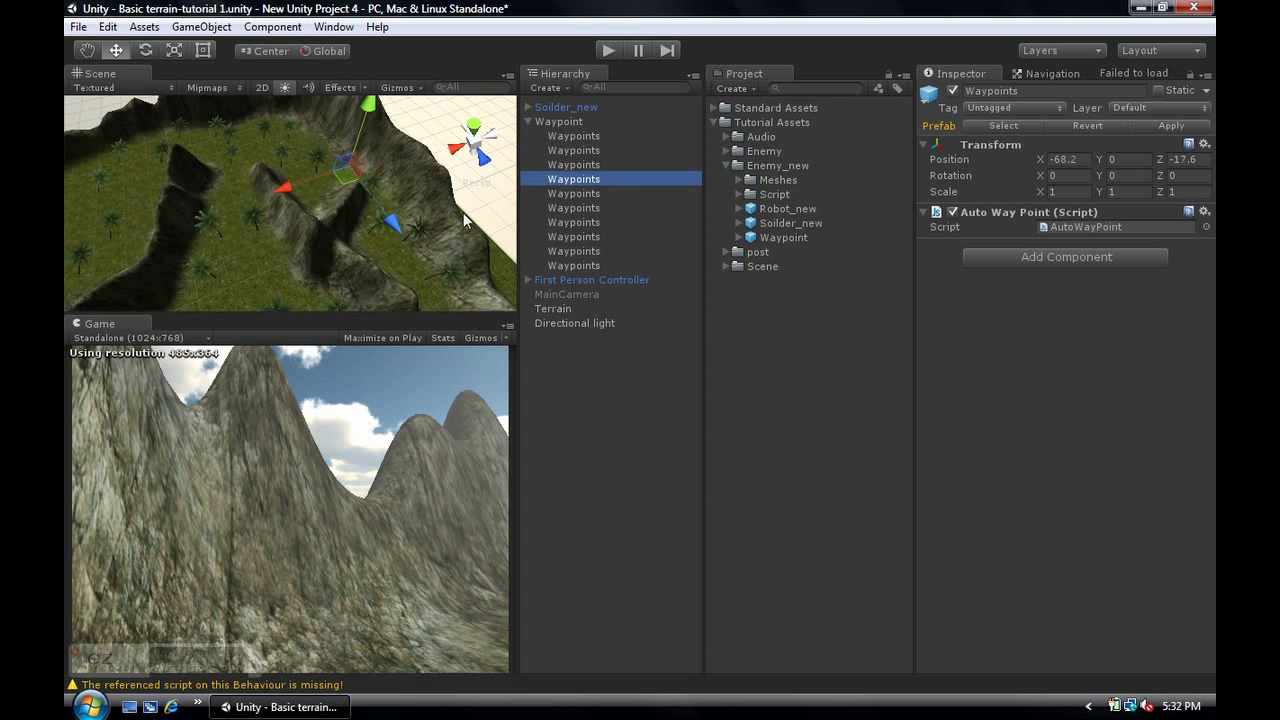
pyautogui.press('f')
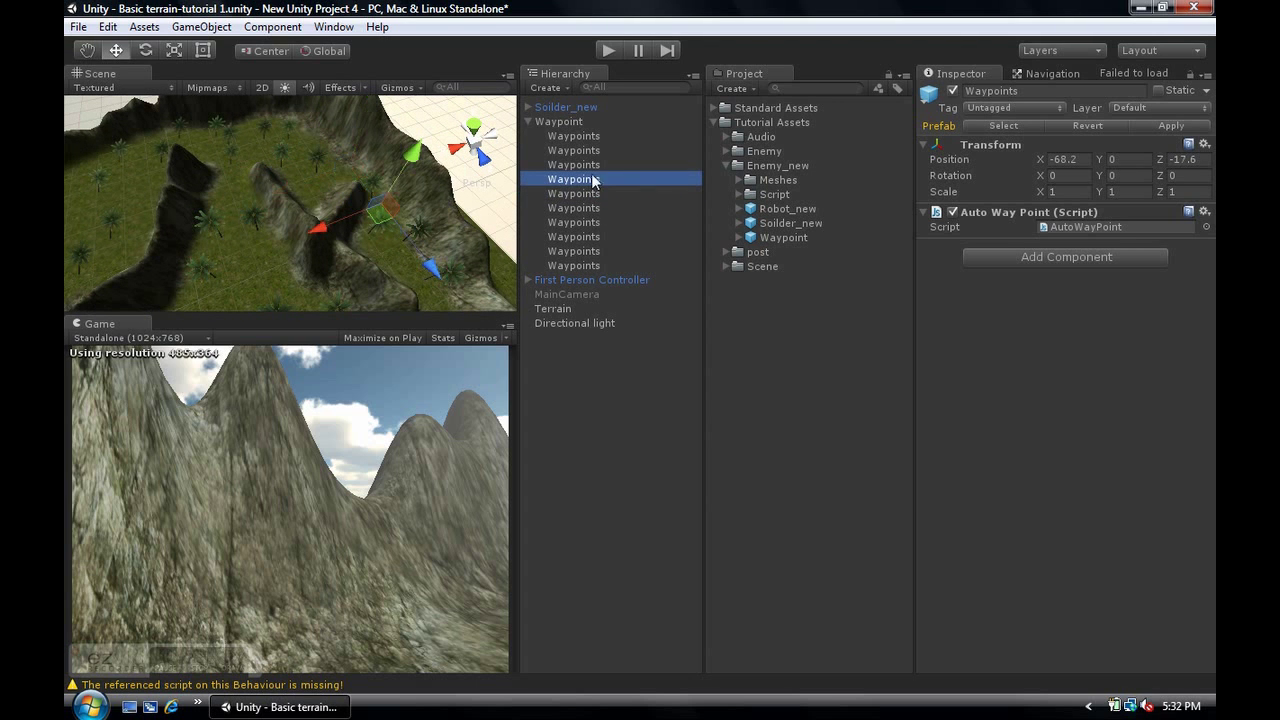
# - Collapse the Waypoint group and run the scene in Play mode
pyautogui.click(528, 121)
pyautogui.click(607, 56)
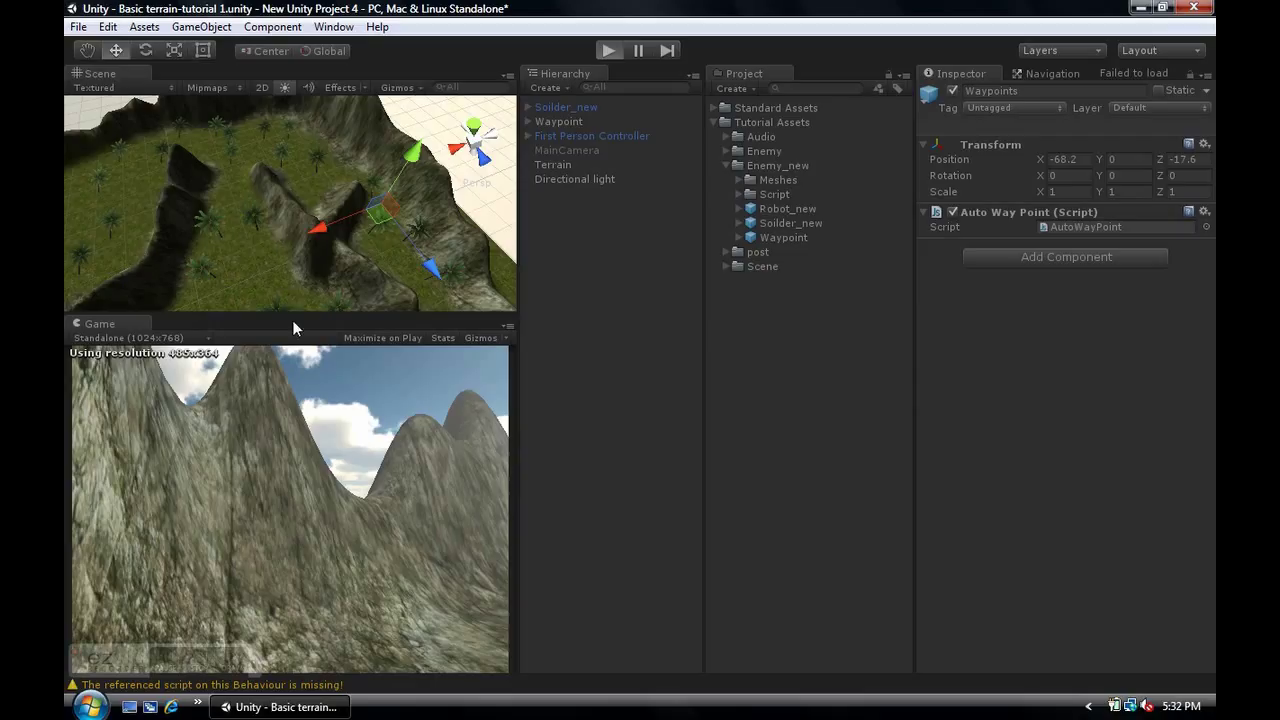
pyautogui.hotkey('ctrl', 'p')
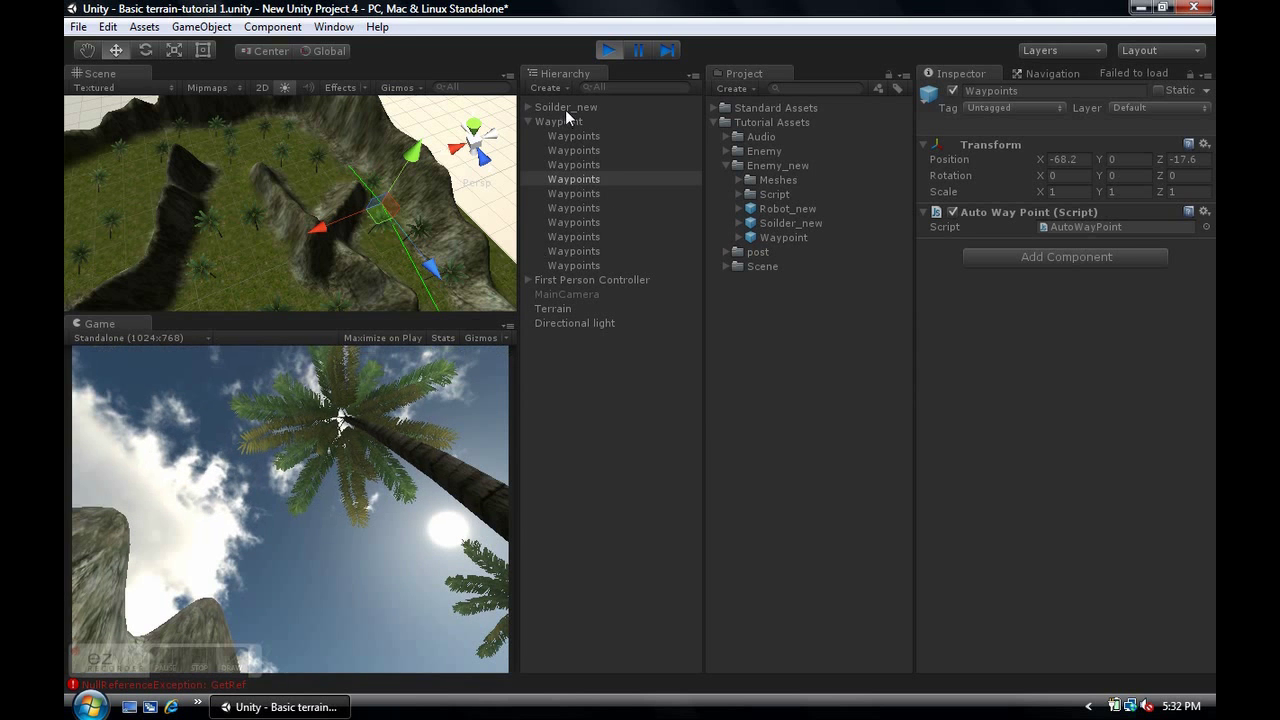
# - Select Soilder_new in the running scene and frame it in a ground-level view to watch its movement
pyautogui.click(566, 107)
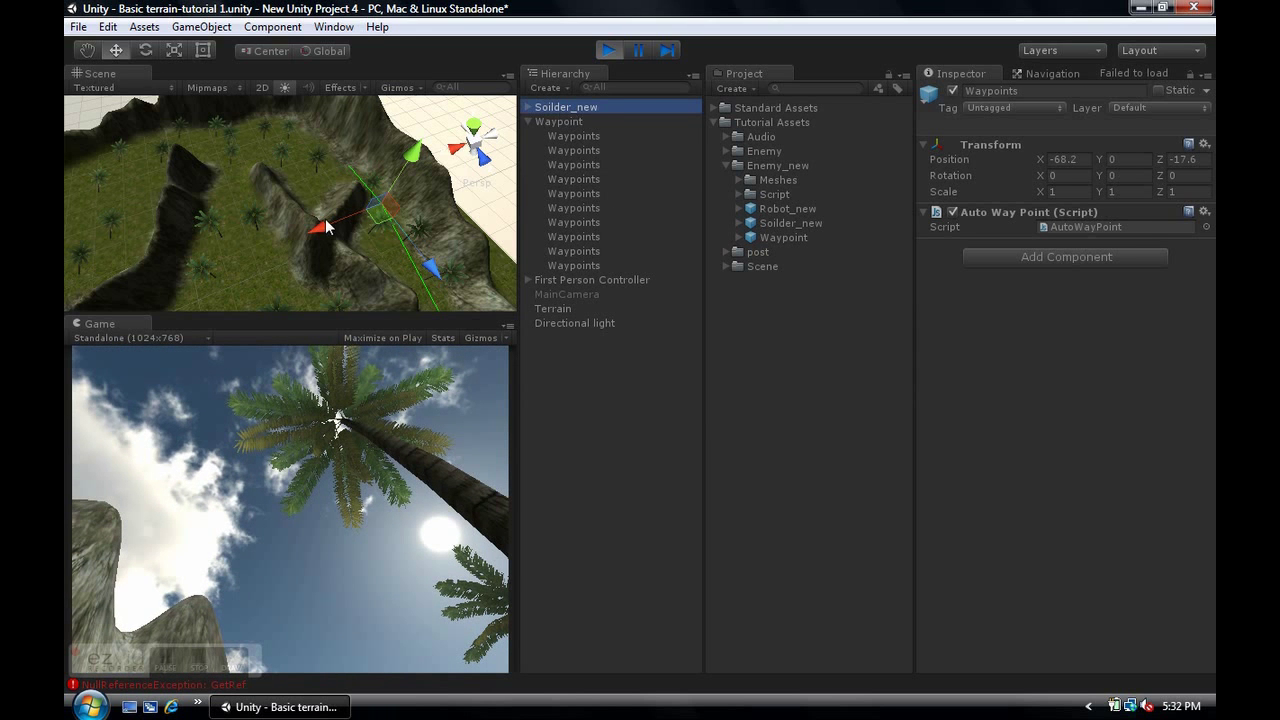
pyautogui.moveTo(302, 231); pyautogui.dragTo(1188, 382, button='right')
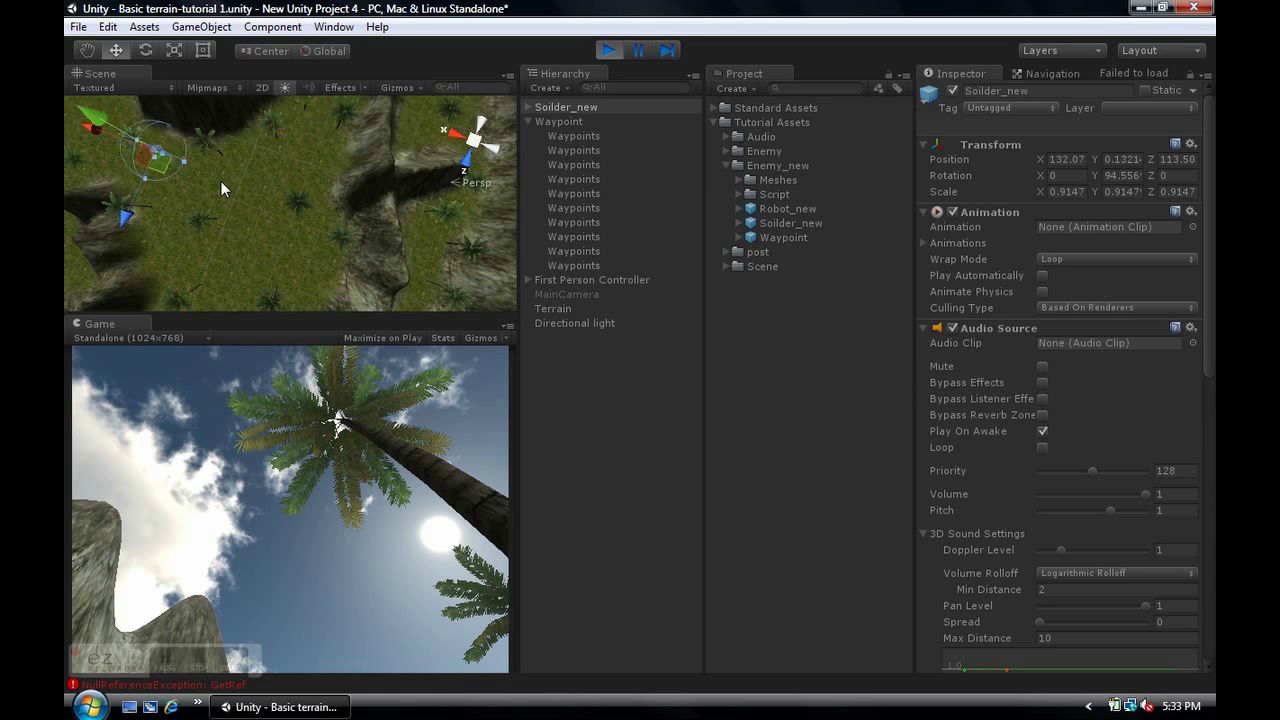
pyautogui.press('f')
pyautogui.keyDown('alt'); pyautogui.moveTo(262, 193); pyautogui.dragTo(1075, 643); pyautogui.keyUp('alt')
pyautogui.press('f')
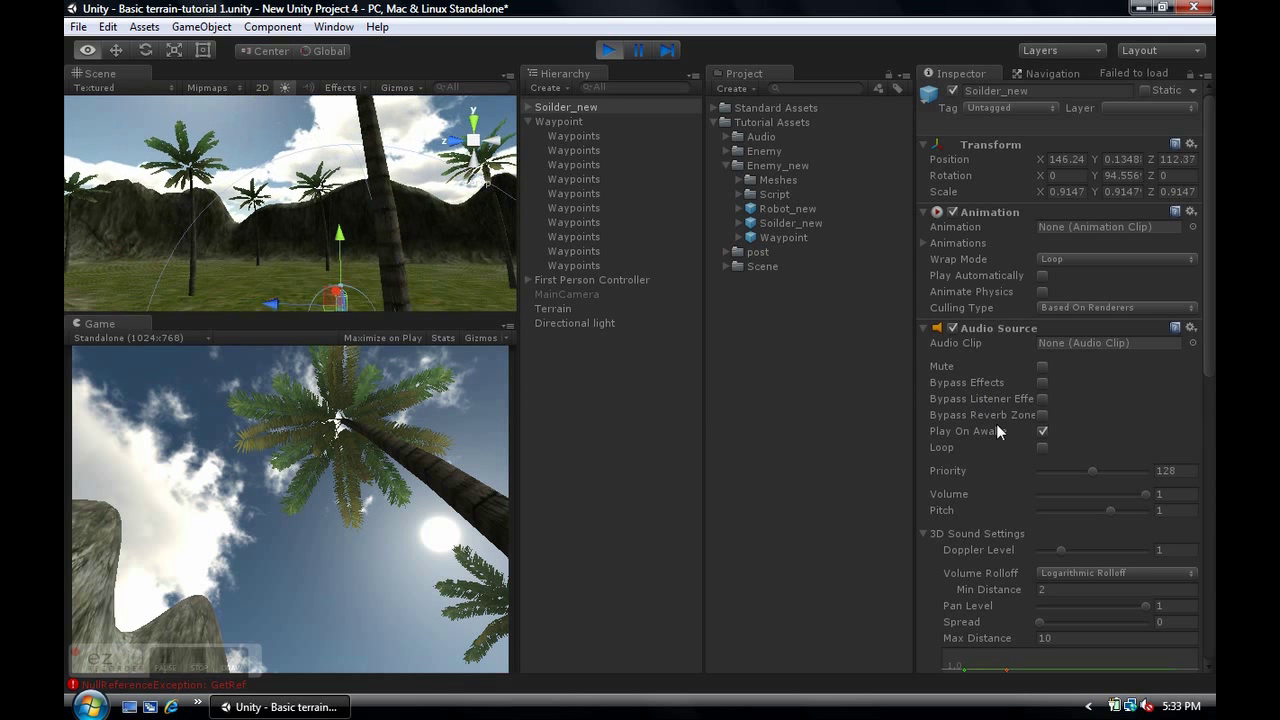
# - Select the last Waypoints child in the running scene and examine its connection lines near the soldier
pyautogui.click(572, 265)
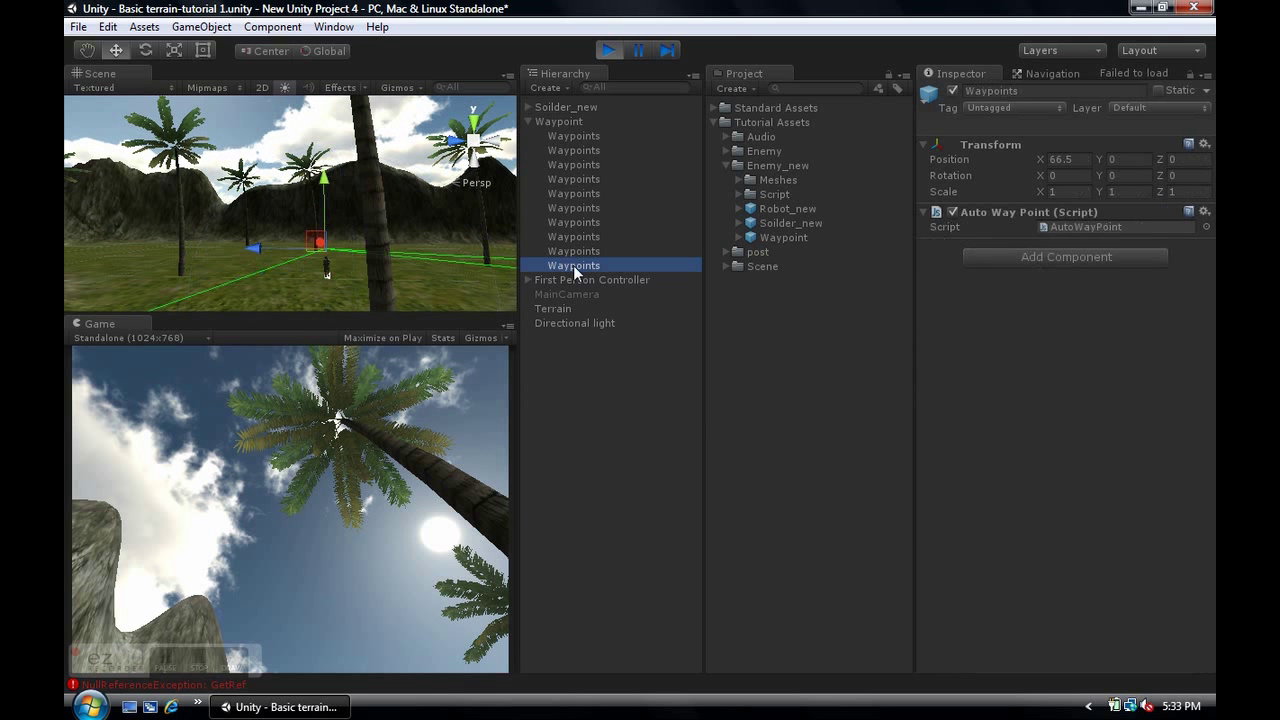
pyautogui.moveTo(414, 296); pyautogui.dragTo(250, 248, button='right')
pyautogui.moveTo(419, 266); pyautogui.dragTo(316, 287, button='right')
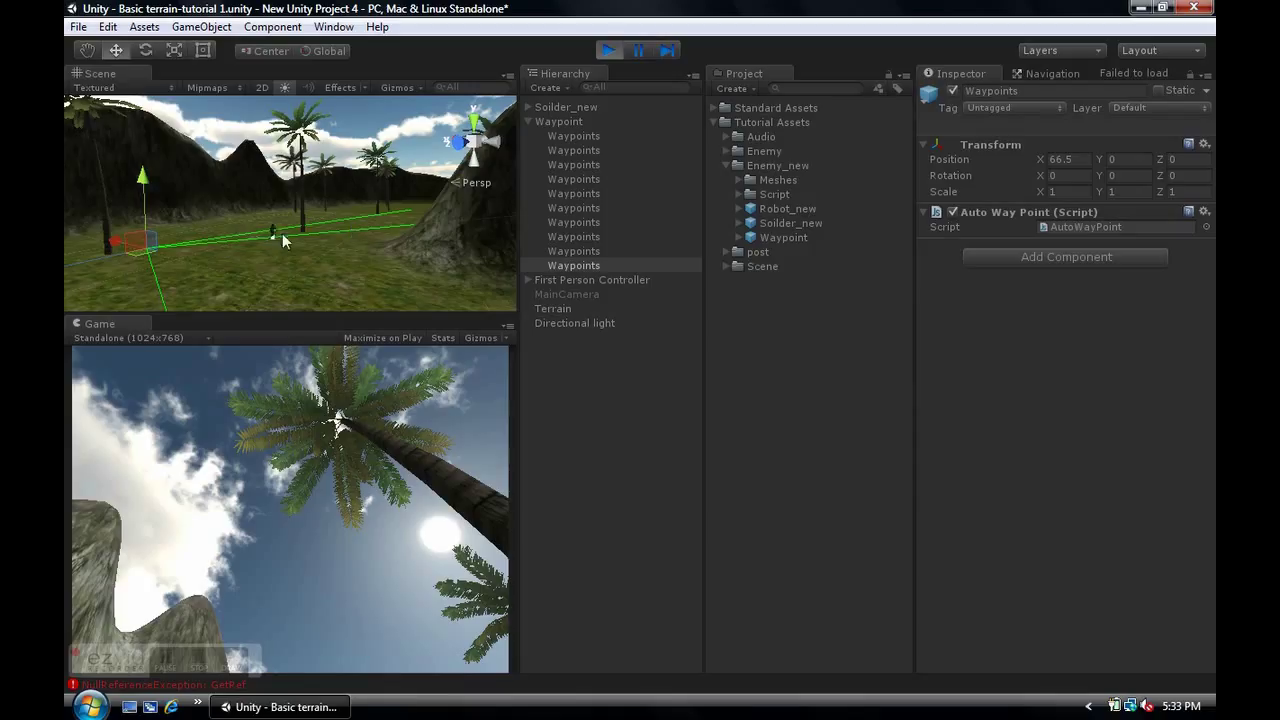
# - Examine the second-to-last Waypoints child's connection lines and the surrounding terrain from several angles
pyautogui.click(556, 249)
pyautogui.moveTo(384, 252); pyautogui.dragTo(476, 445, button='middle')
pyautogui.moveTo(475, 444); pyautogui.dragTo(1039, 542, button='right')
pyautogui.moveTo(1040, 543); pyautogui.dragTo(288, 338, button='middle')
pyautogui.moveTo(295, 217); pyautogui.dragTo(369, 221, button='right')
pyautogui.moveTo(369, 221); pyautogui.dragTo(315, 676, button='middle')
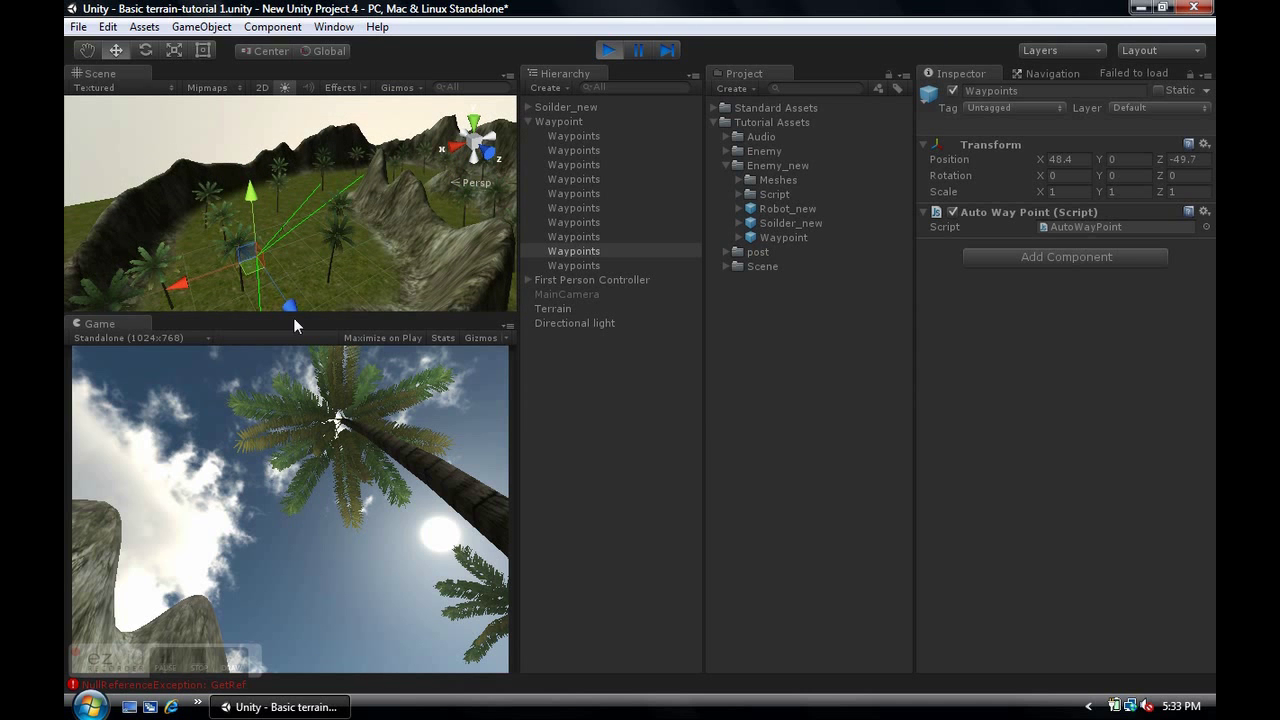
pyautogui.moveTo(301, 310)
pyautogui.mouseDown()
pyautogui.moveTo(294, 380)
pyautogui.moveTo(292, 326)
pyautogui.mouseUp()
pyautogui.moveTo(195, 252); pyautogui.dragTo(425, 77, button='right')
pyautogui.moveTo(425, 77); pyautogui.dragTo(278, 96, button='middle')
pyautogui.moveTo(278, 95); pyautogui.dragTo(229, 113, button='right')
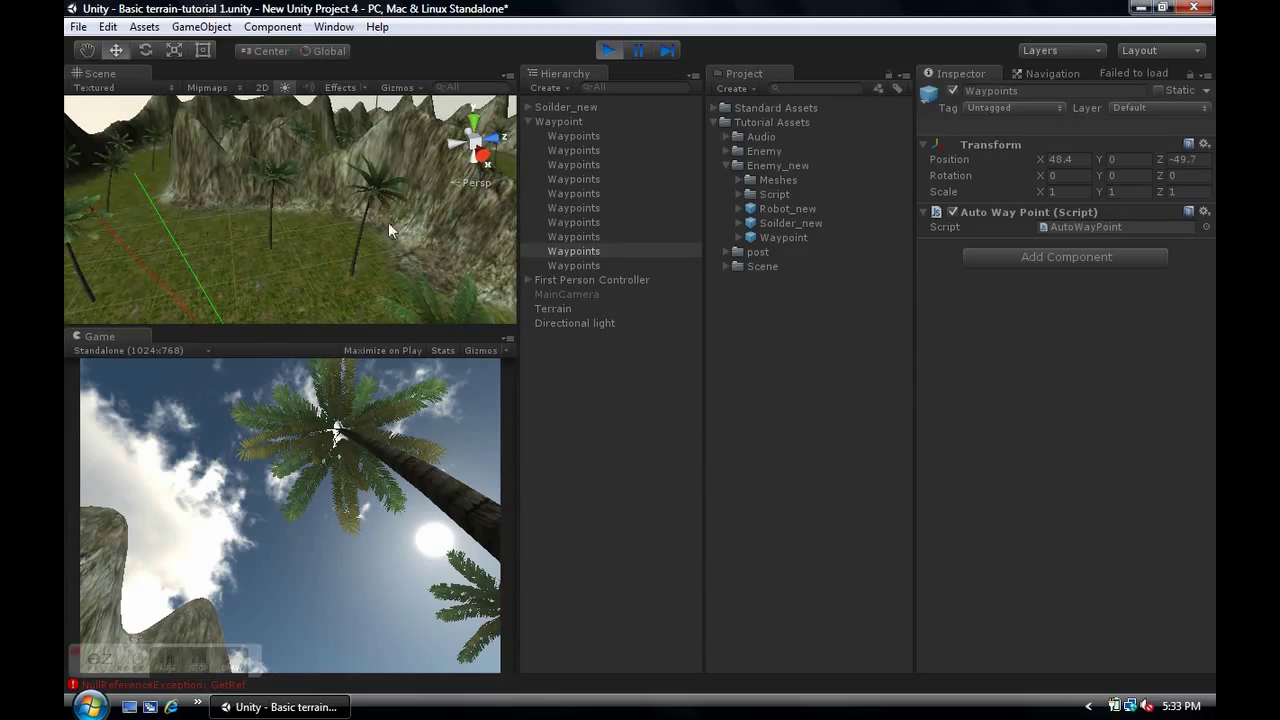
# - Collapse the Waypoint group, select the First Person Controller and stop Play mode
pyautogui.click(533, 121)
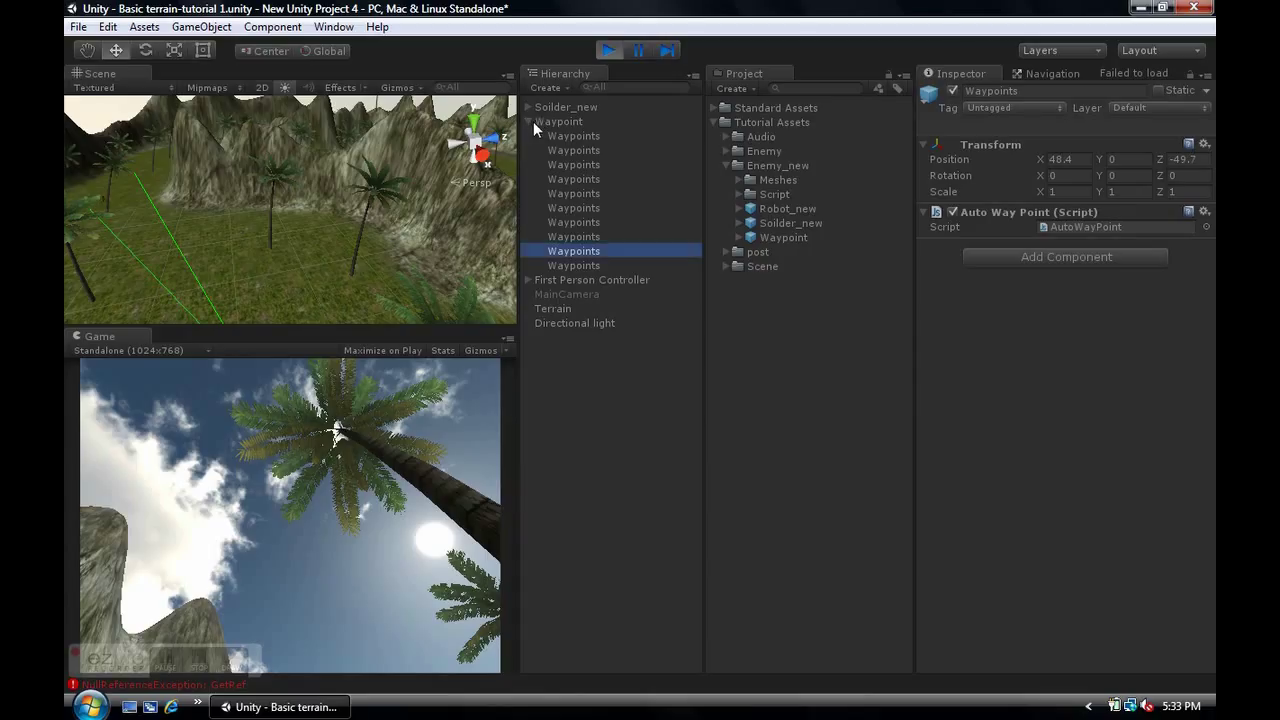
pyautogui.click(528, 121)
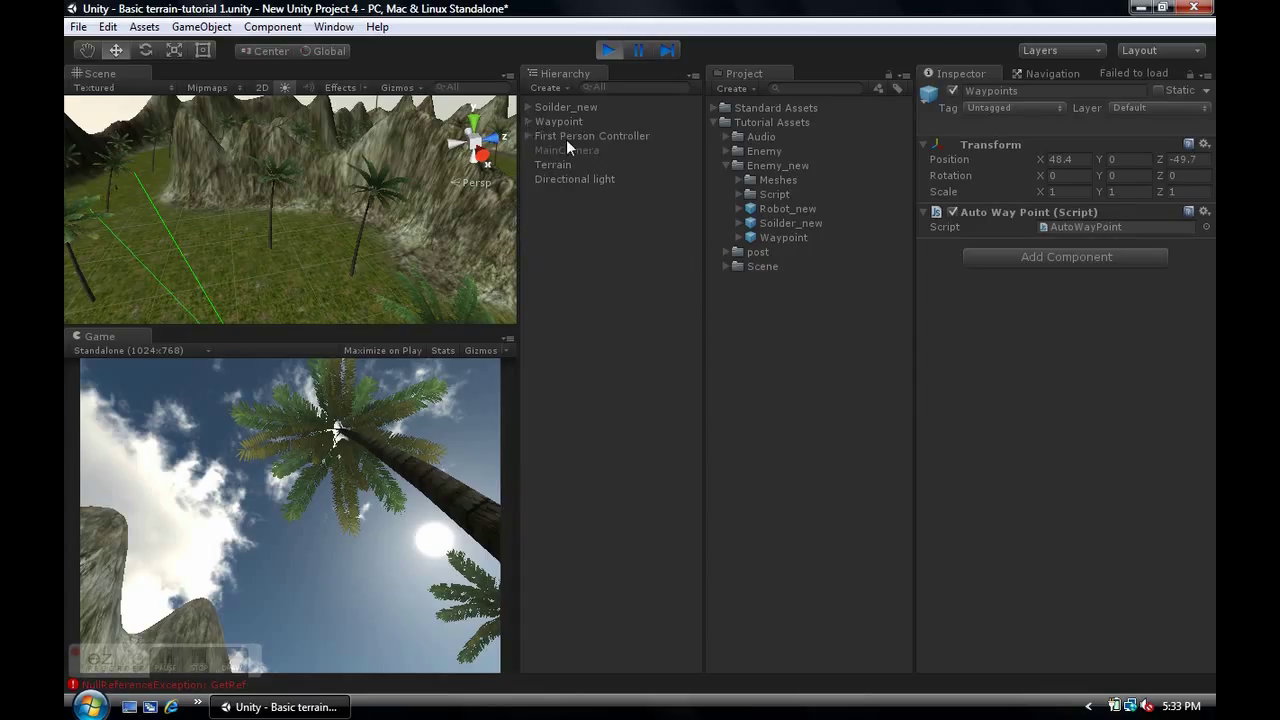
pyautogui.click(566, 137)
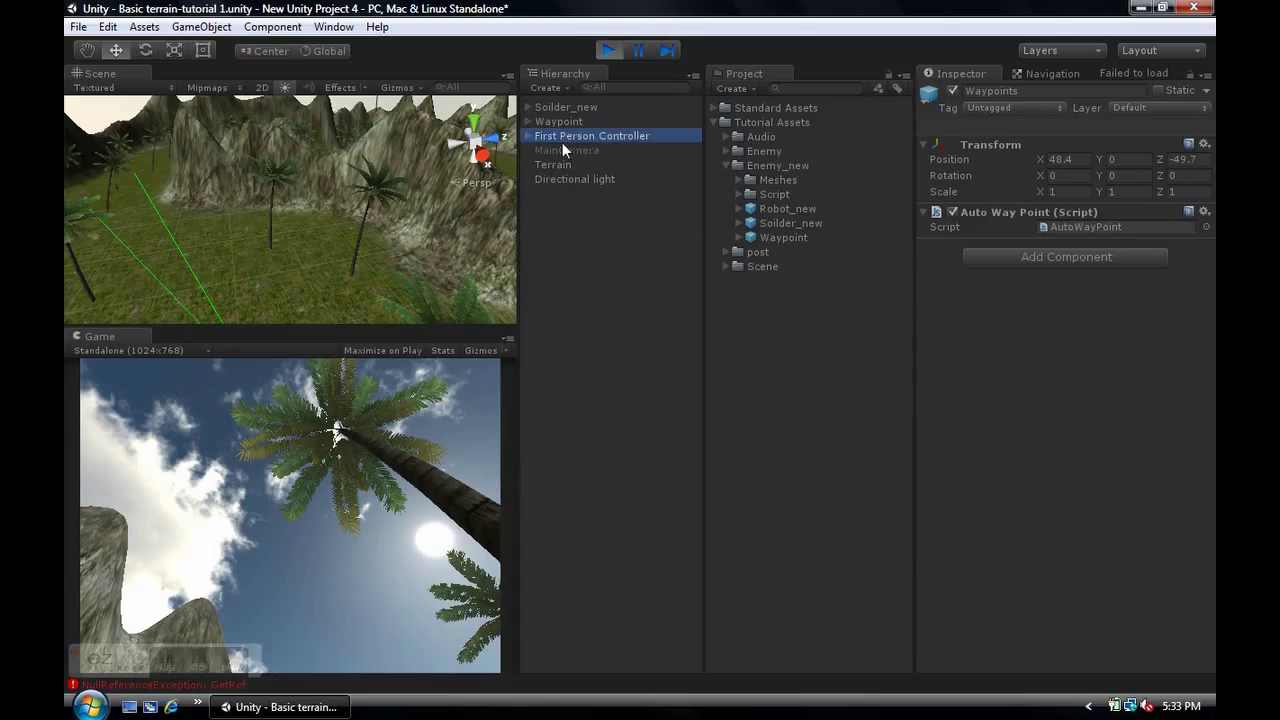
pyautogui.click(608, 54)
pyautogui.hotkey('ctrl', 'p')
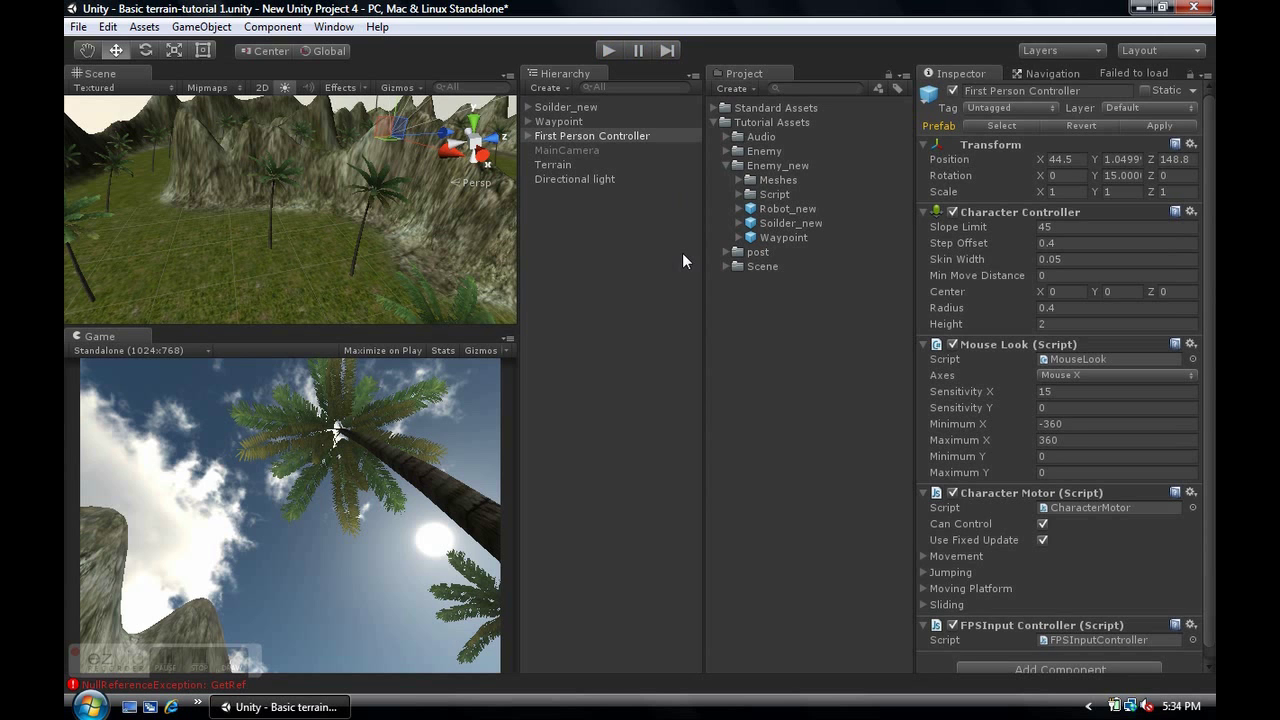
# - Collapse the Enemy_new folder, clear the object selection and show the subfolders of Tutorial Assets
pyautogui.click(725, 166)
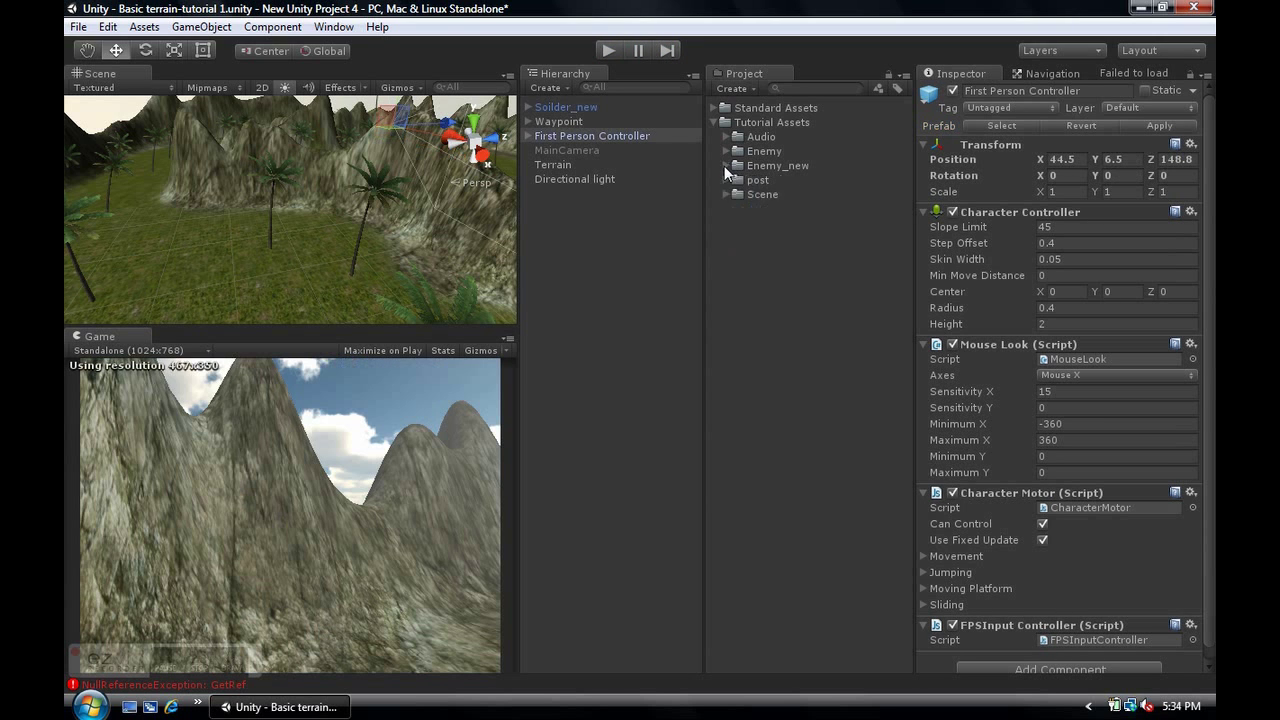
pyautogui.click(714, 122)
pyautogui.keyDown('alt'); pyautogui.moveTo(180, 231); pyautogui.dragTo(1148, 550); pyautogui.keyUp('alt')
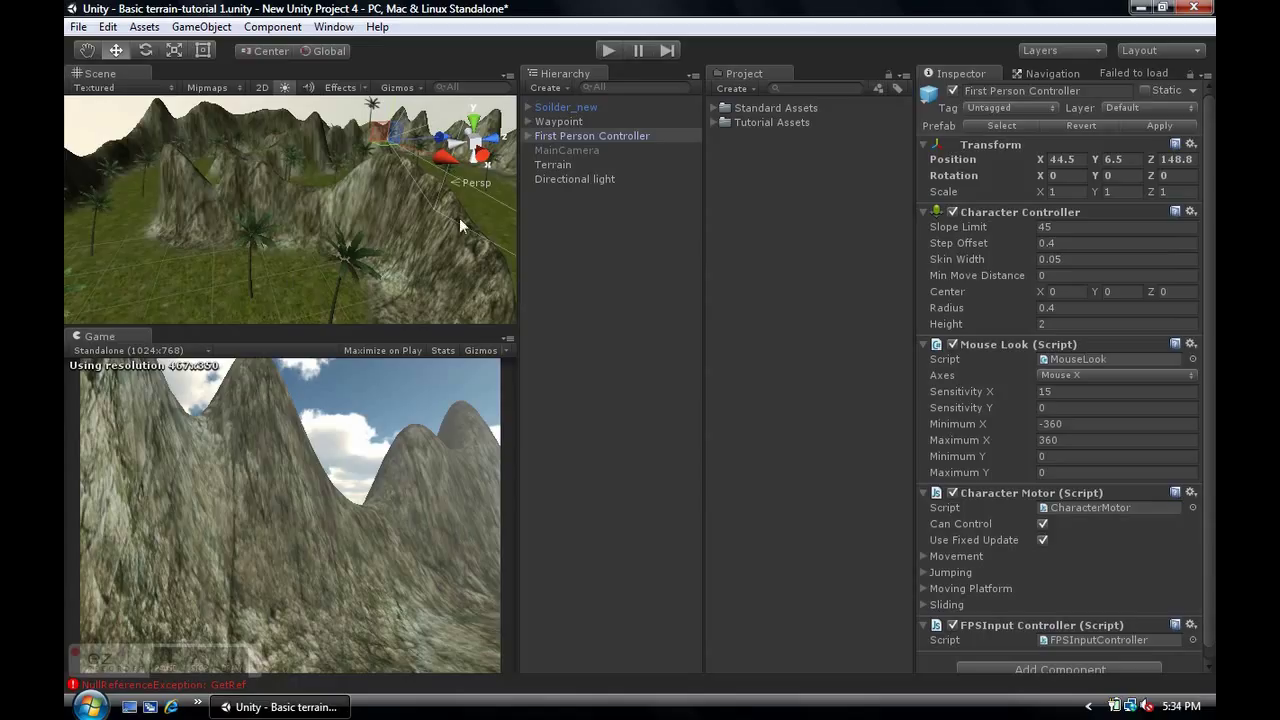
pyautogui.click(547, 256)
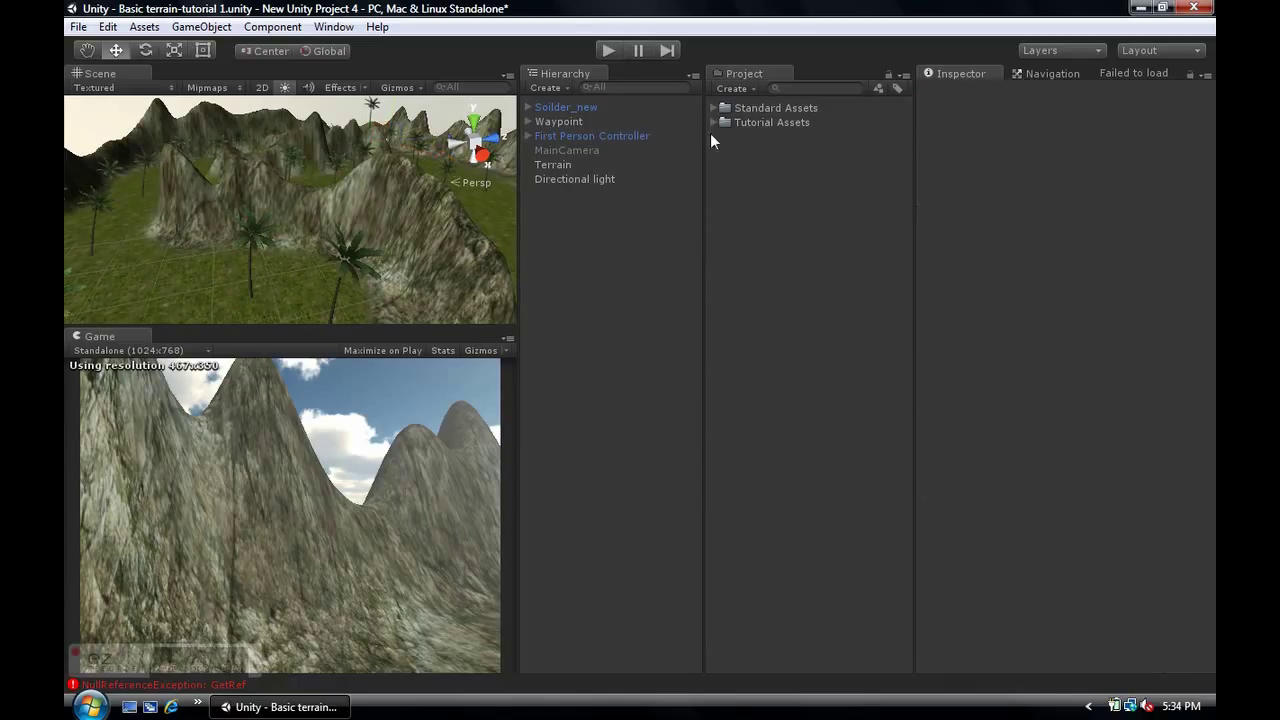
pyautogui.click(752, 123)
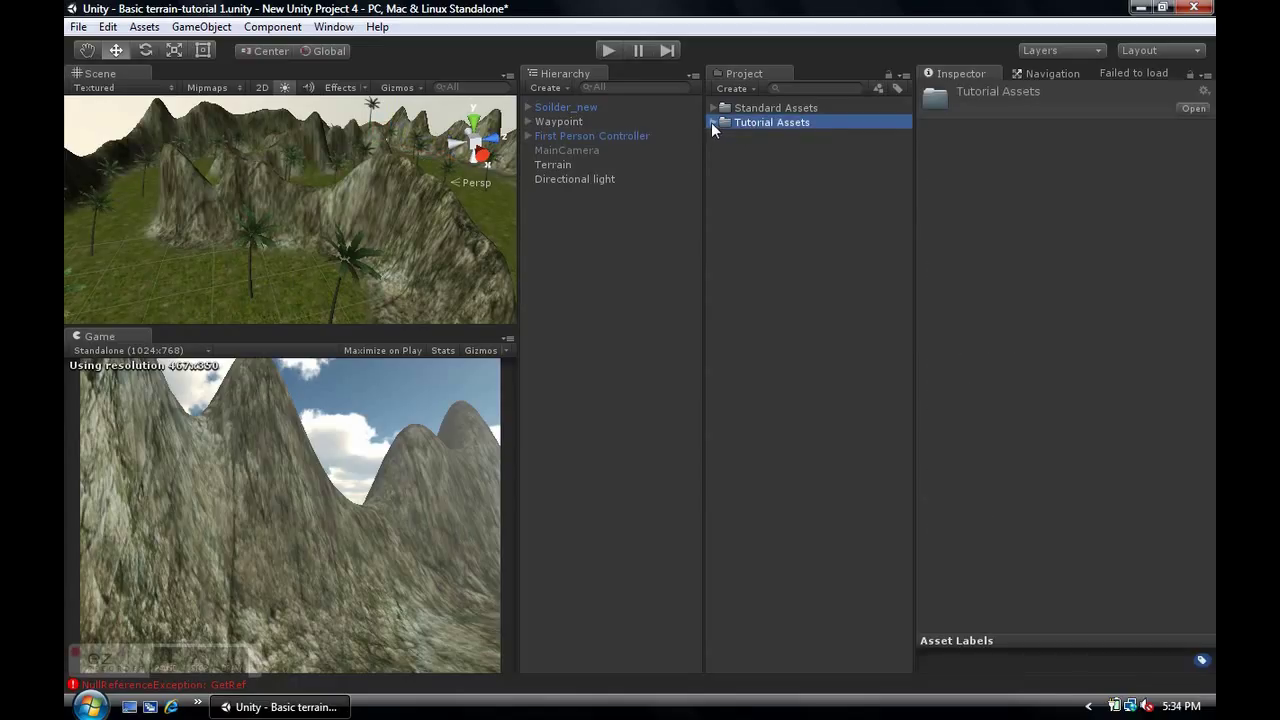
pyautogui.click(712, 122)
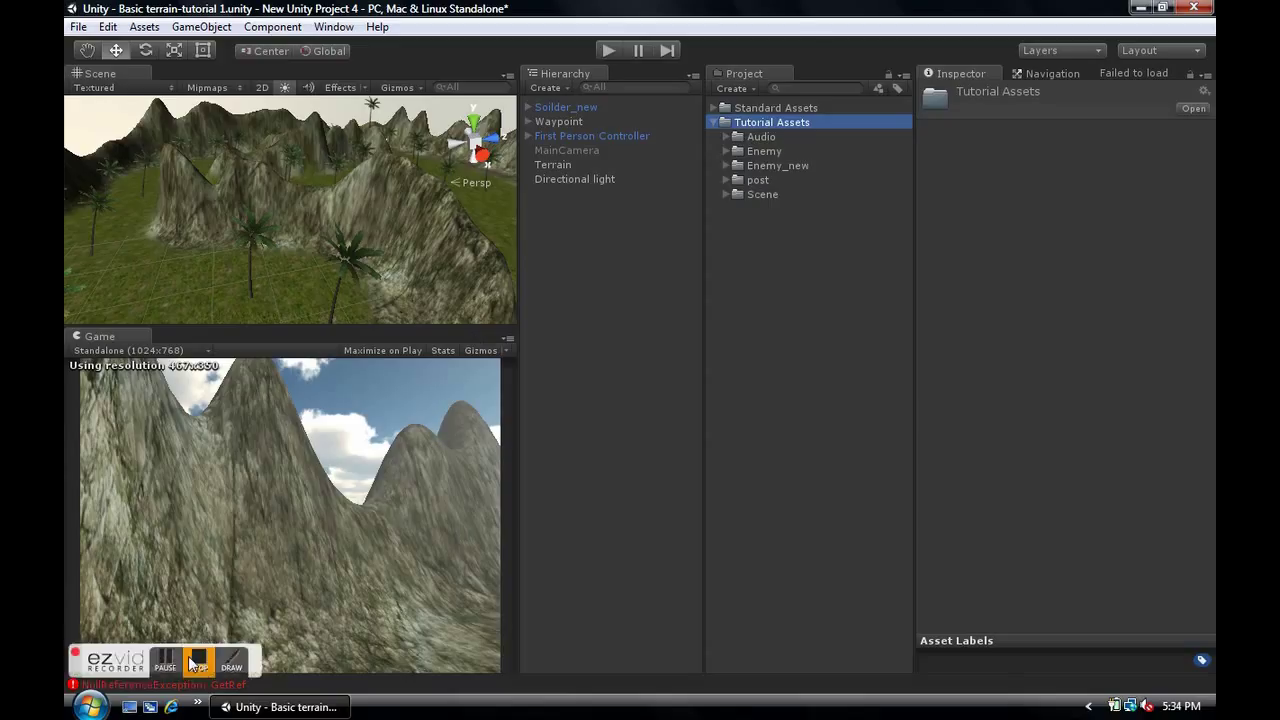